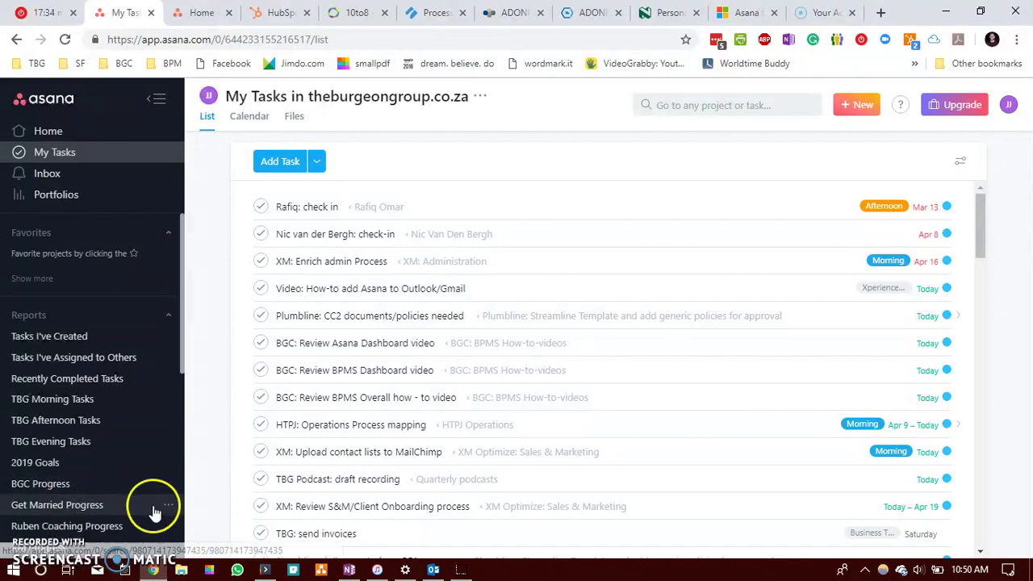
Step: Glance at the Outlook calendar, then look through the Prospective clients project's actions in Asana
click(428, 566)
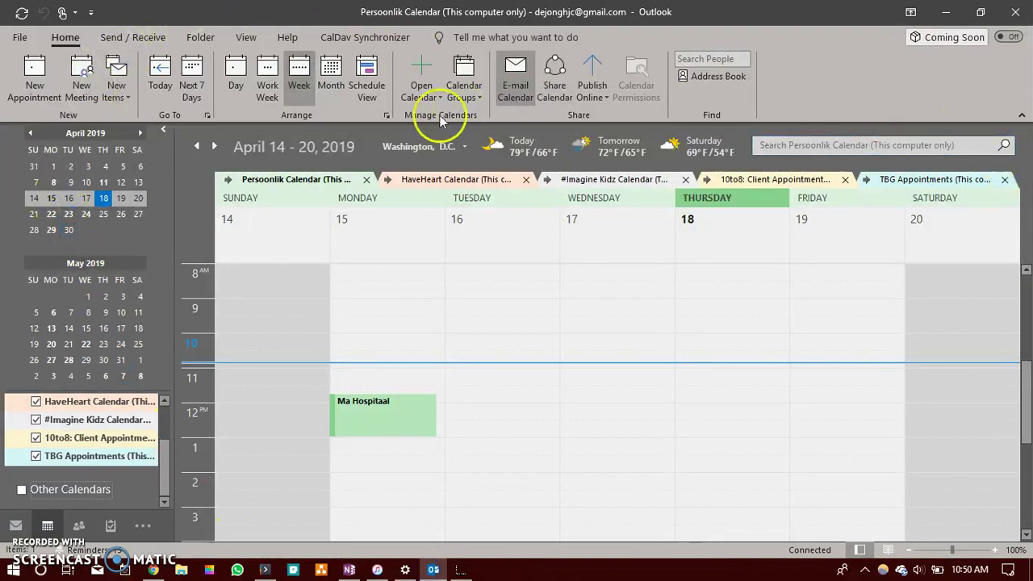
click(949, 18)
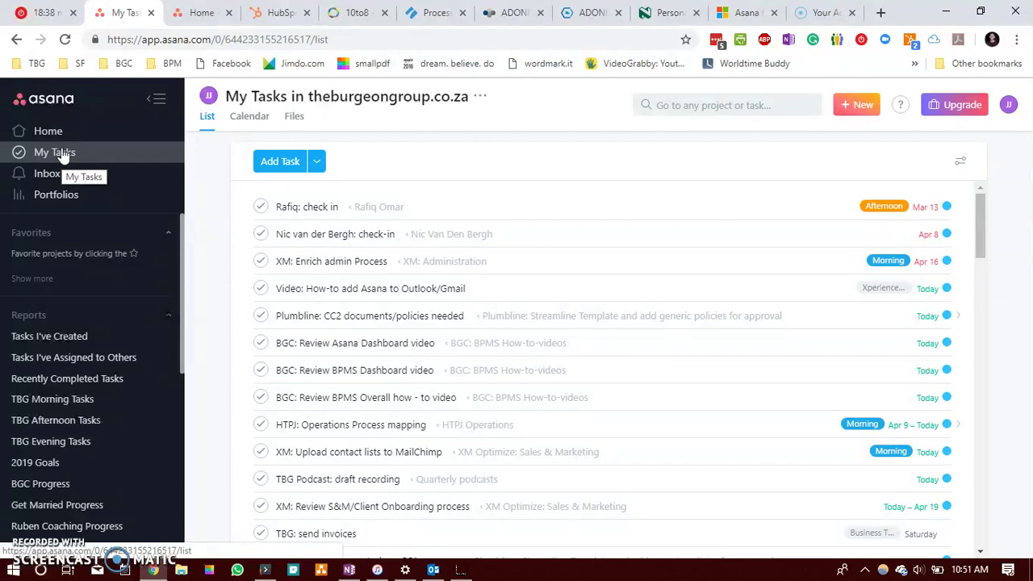
scroll(85, 402, down, 4)
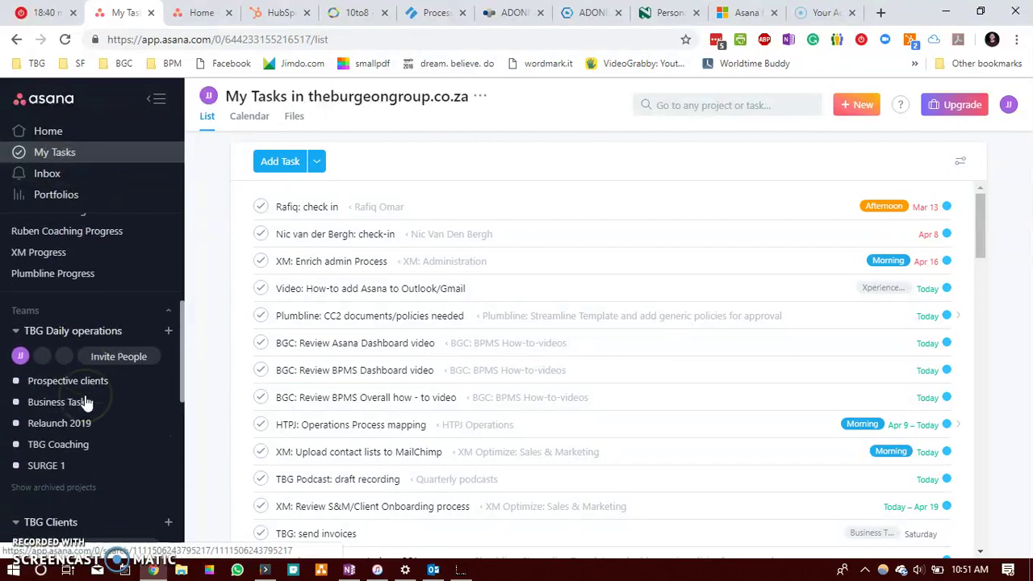
click(83, 381)
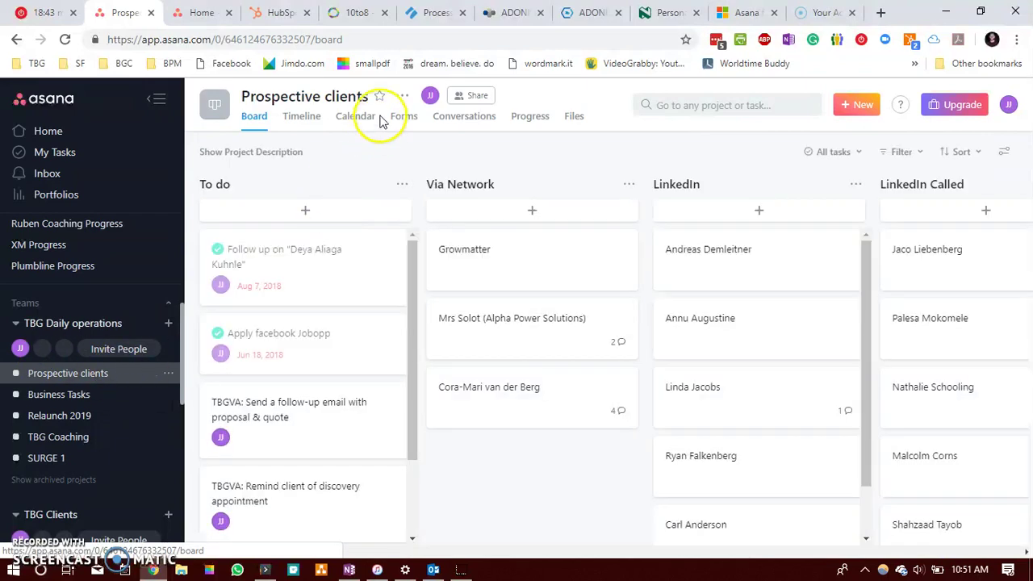
click(402, 97)
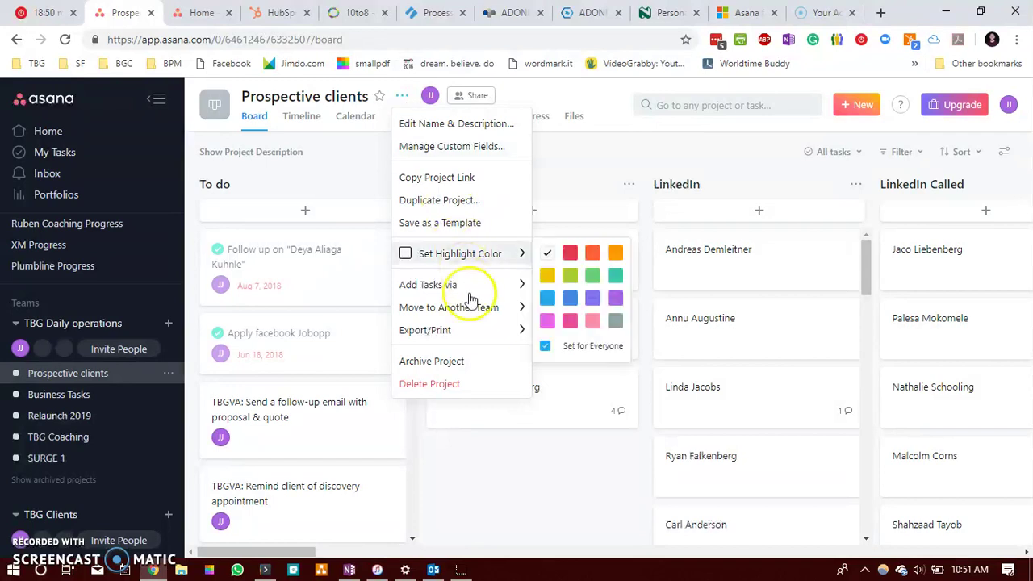
click(55, 153)
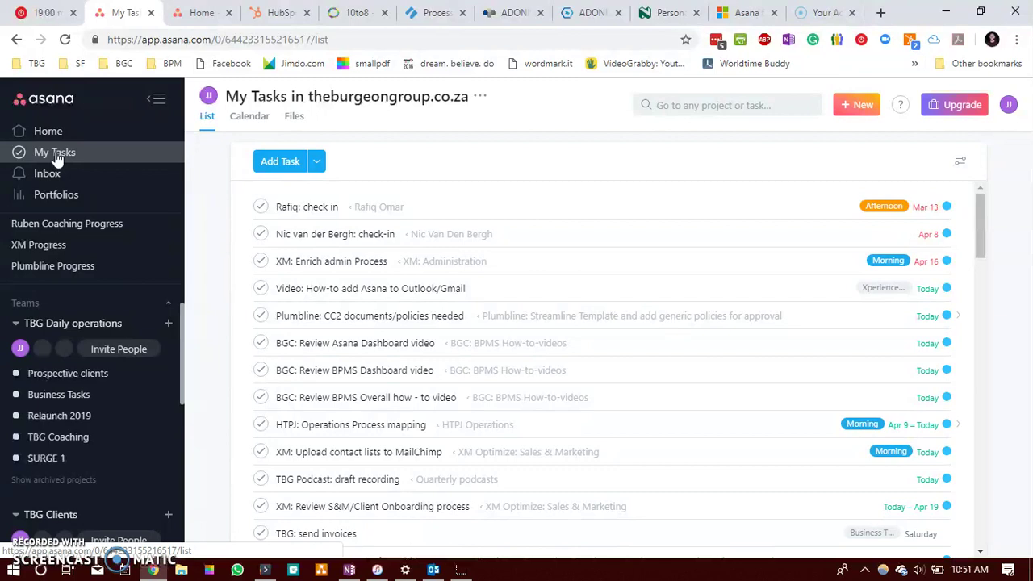
Step: Open My Tasks' Sync to Calendar window and copy the iCal/Outlook link address
click(57, 160)
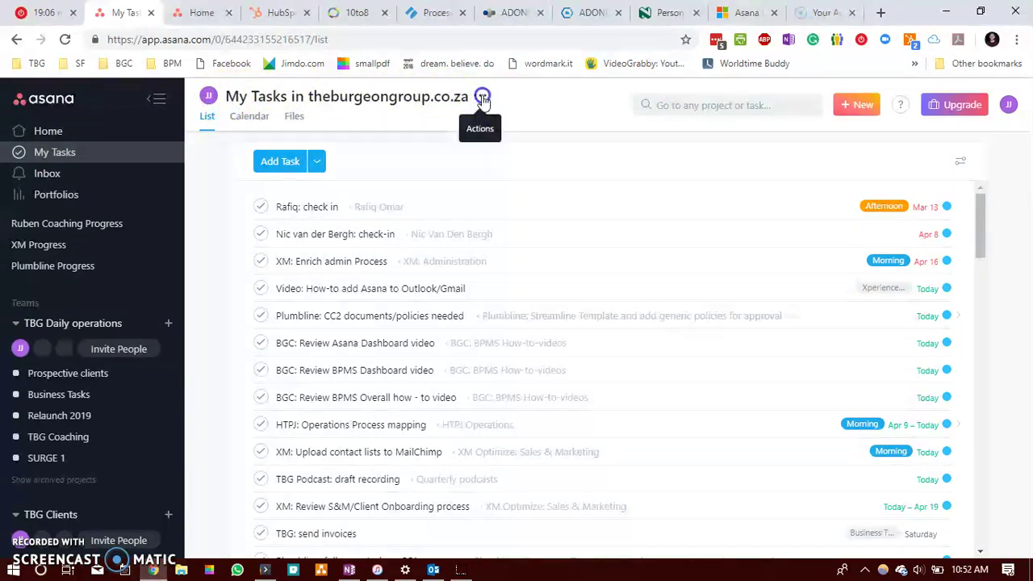
click(484, 98)
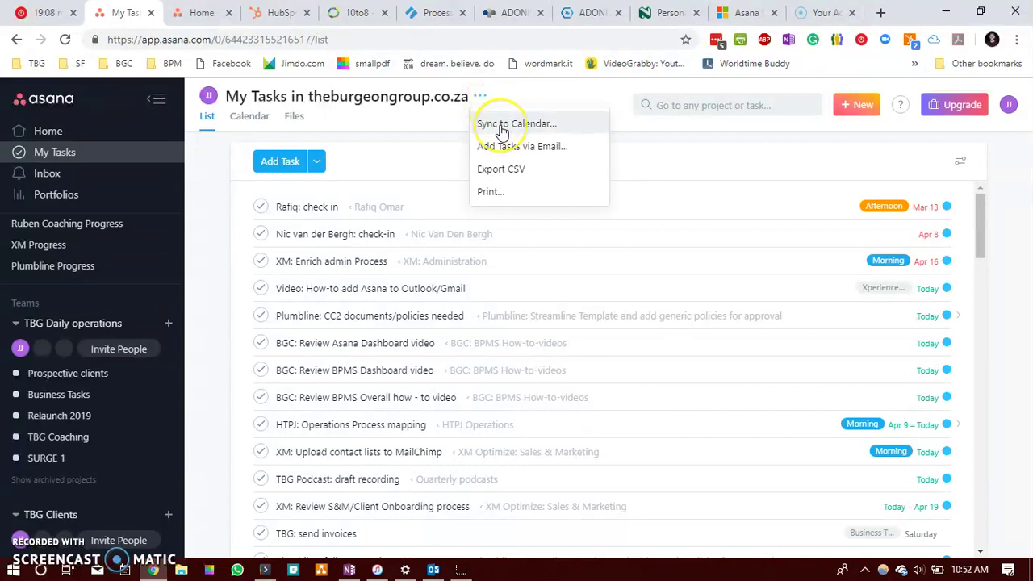
click(501, 127)
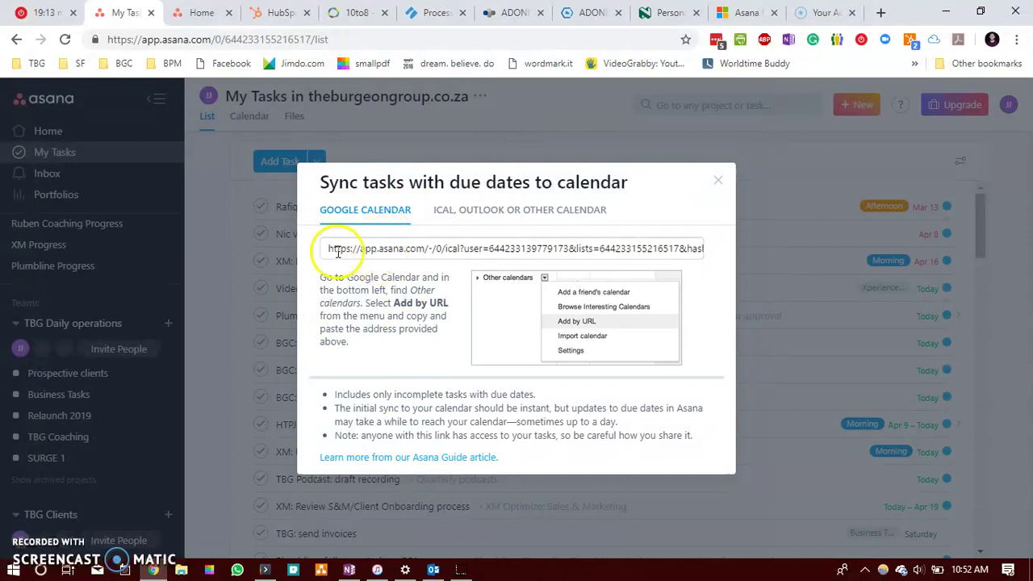
click(530, 212)
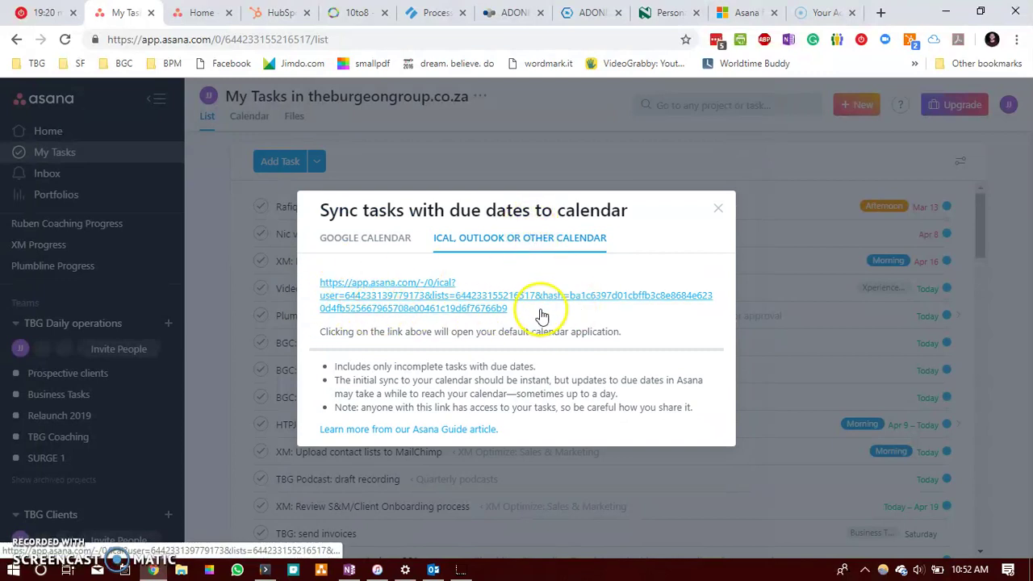
click(416, 311)
right_click(416, 310)
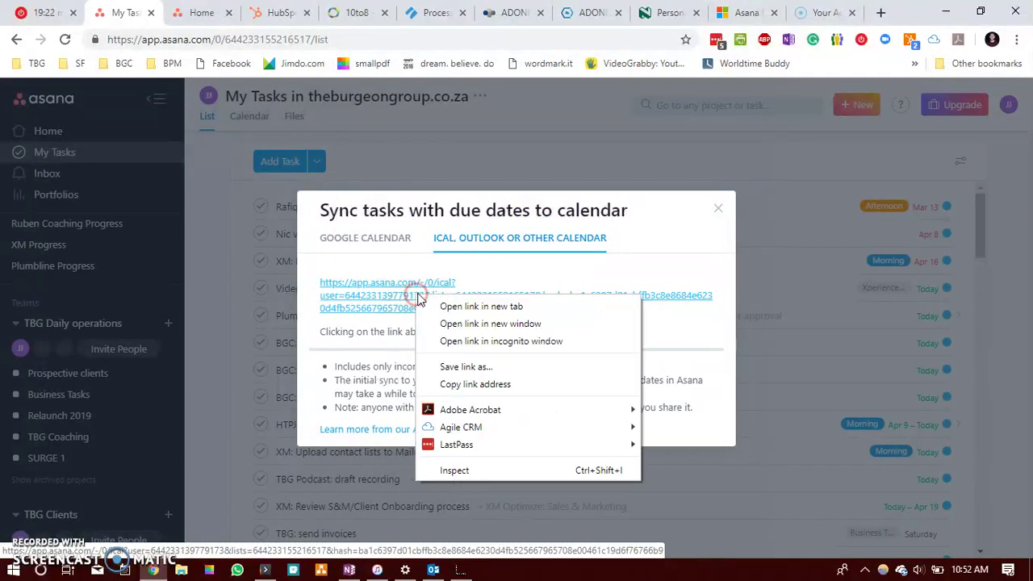
click(521, 384)
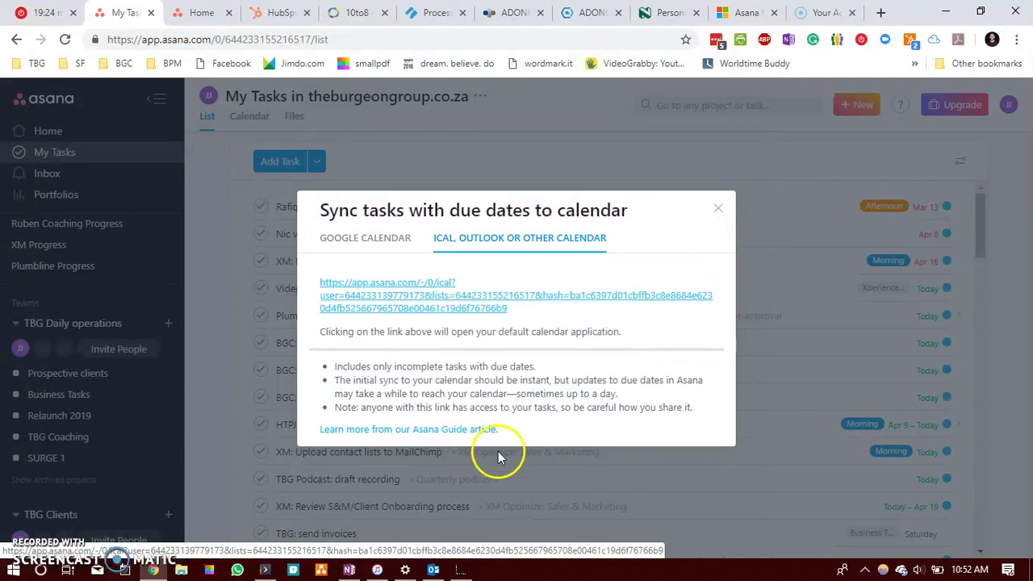
Step: Subscribe to an internet calendar in Outlook using the pasted Asana iCal link
click(433, 570)
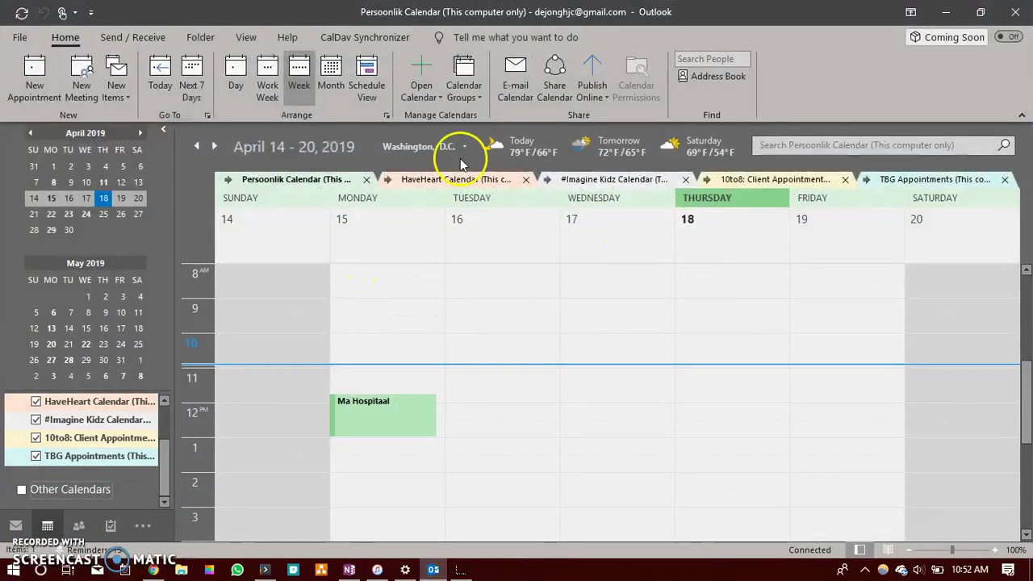
click(428, 76)
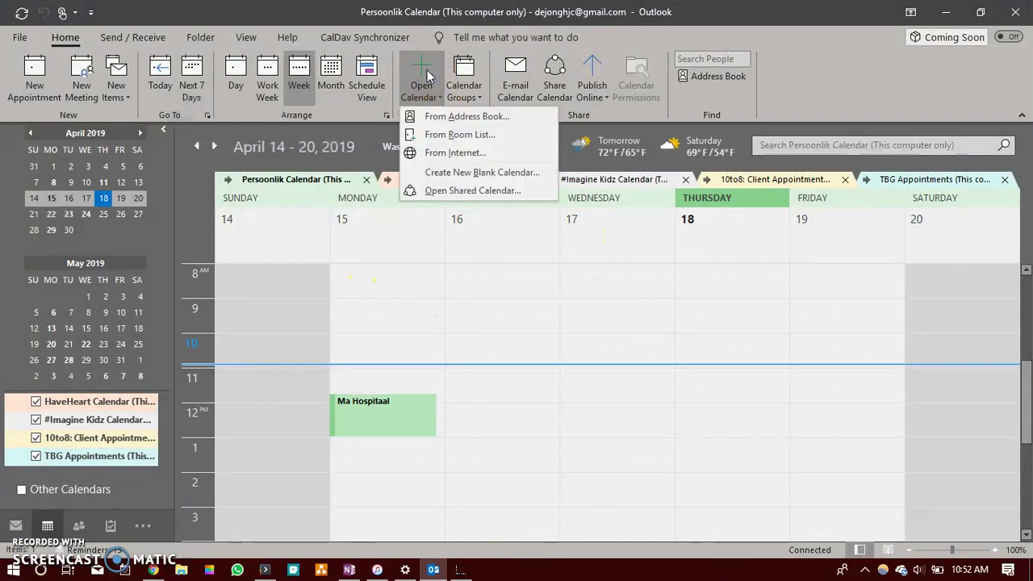
click(456, 154)
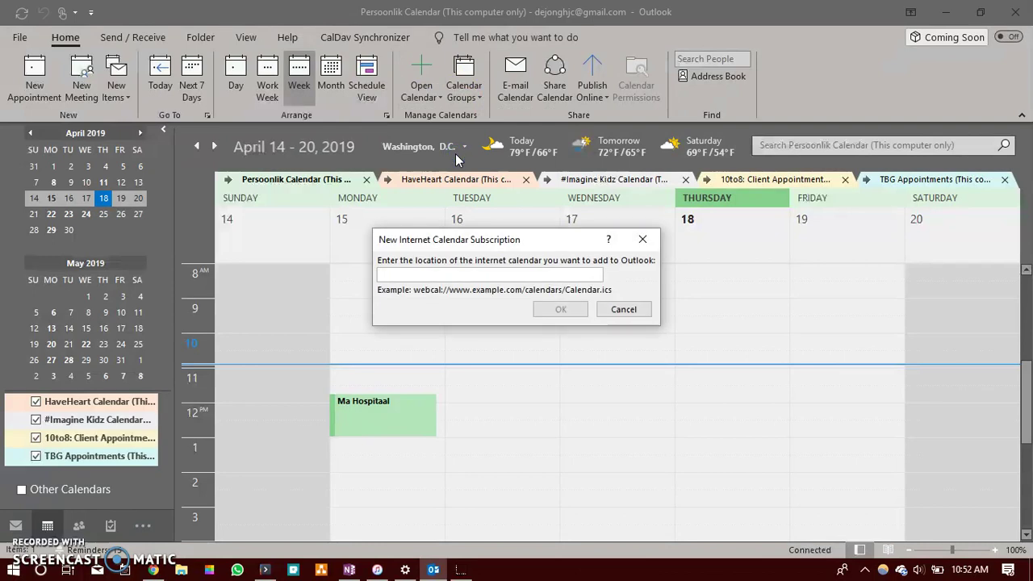
key(ctrl+v)
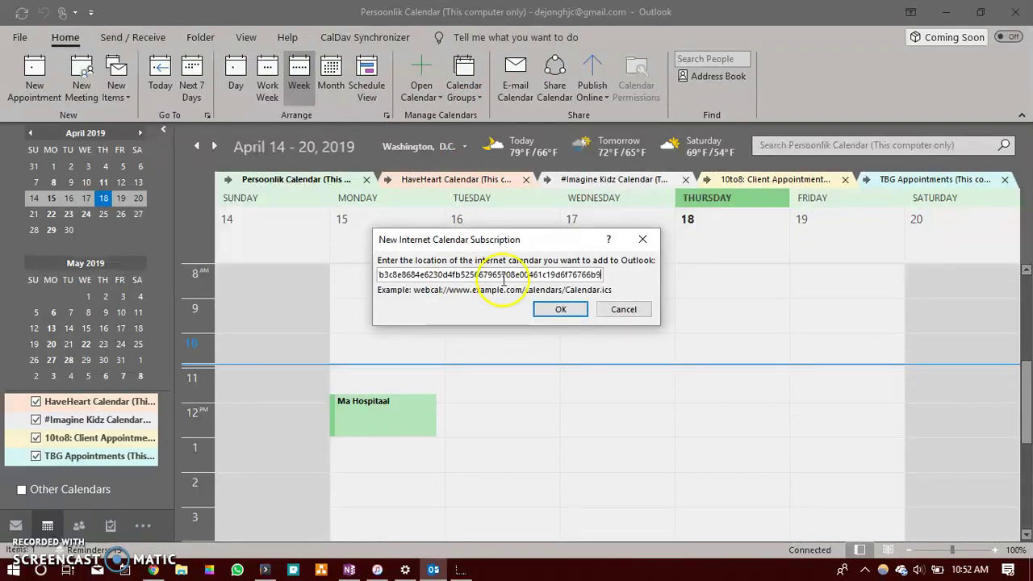
click(575, 315)
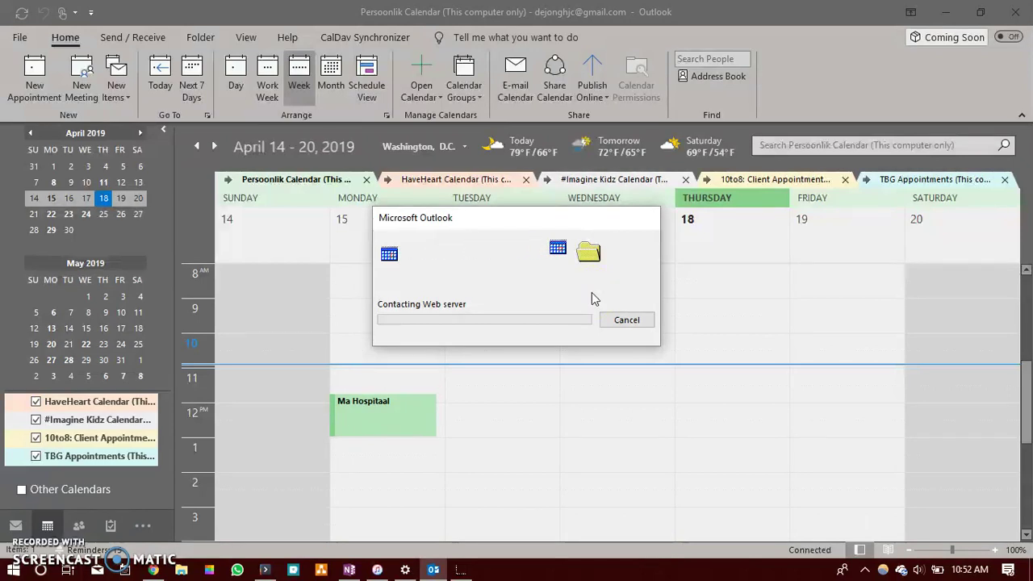
click(597, 292)
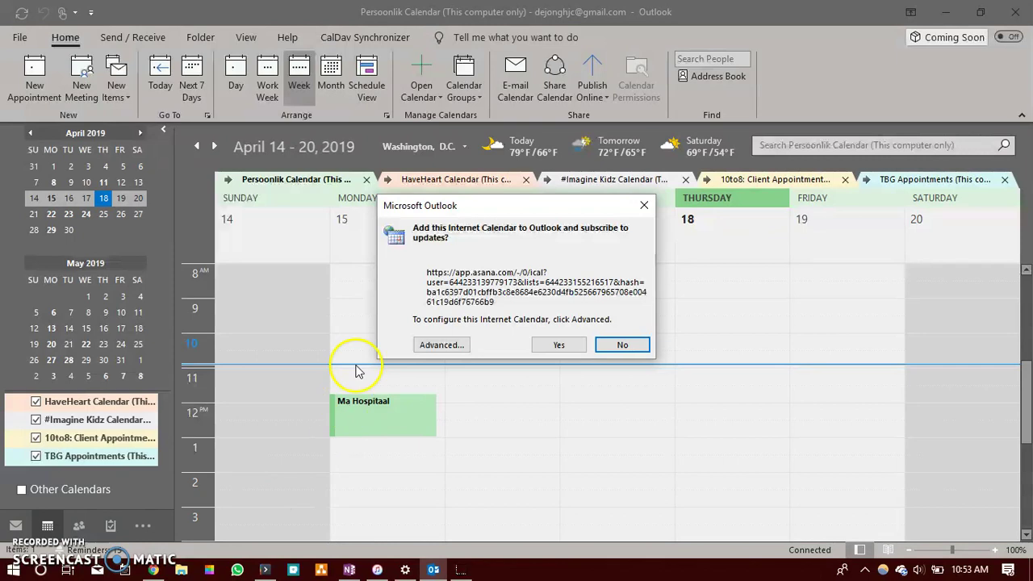
Step: Name the subscription folder 'My Asana Tasks' and confirm adding the calendar
click(445, 345)
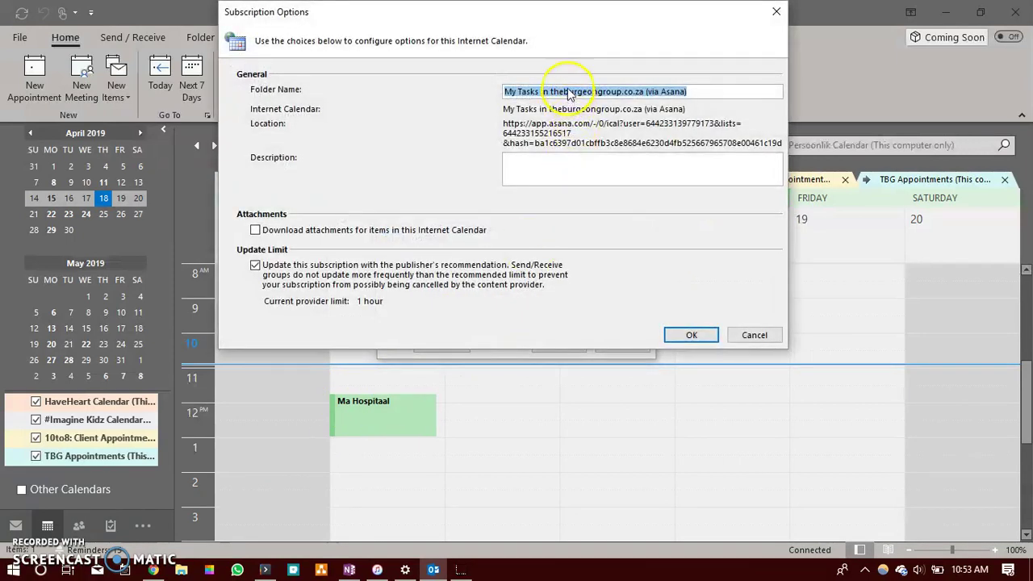
double_click(569, 96)
text(My Asana )
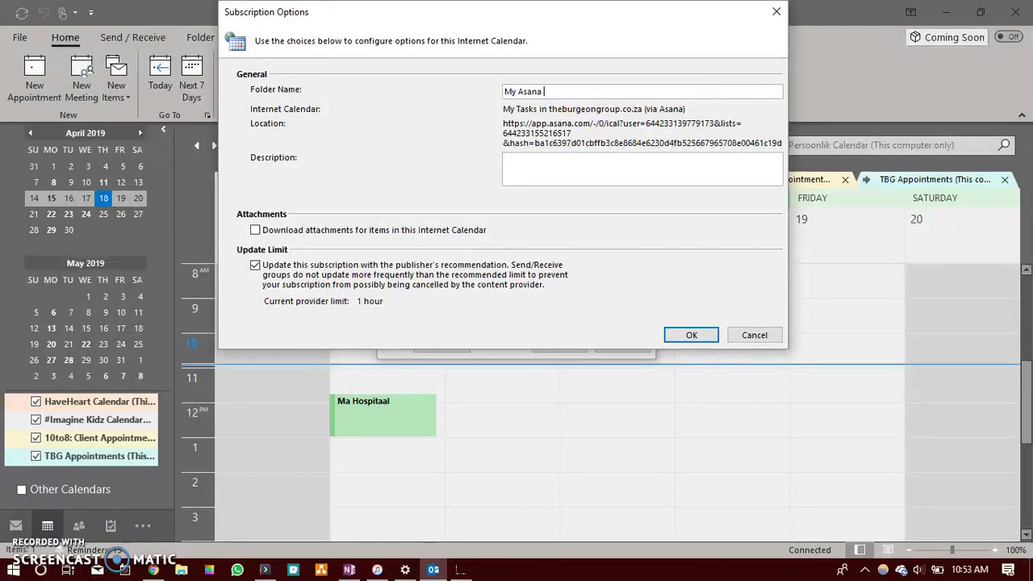
text(Tasks)
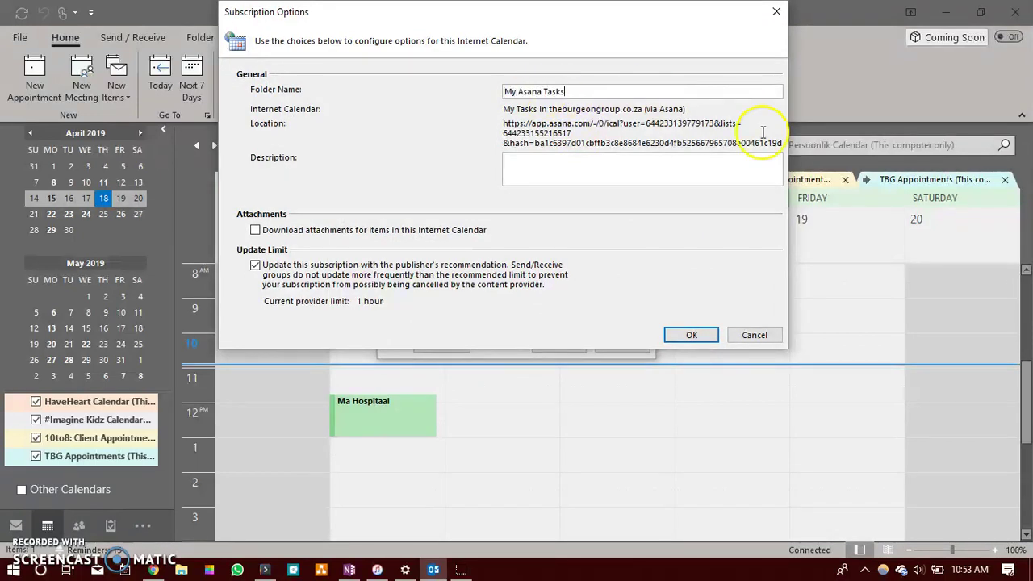
click(692, 335)
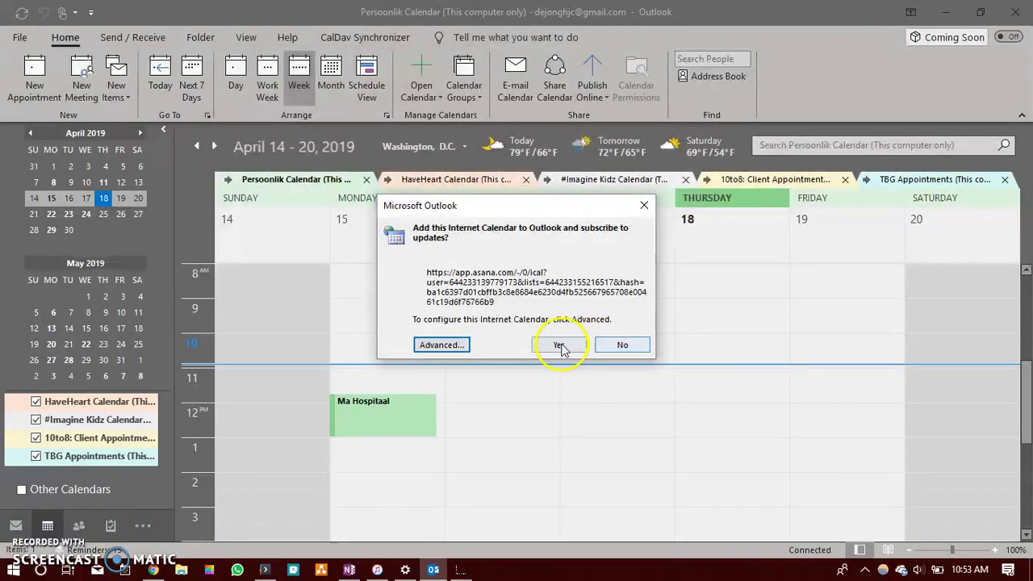
click(560, 347)
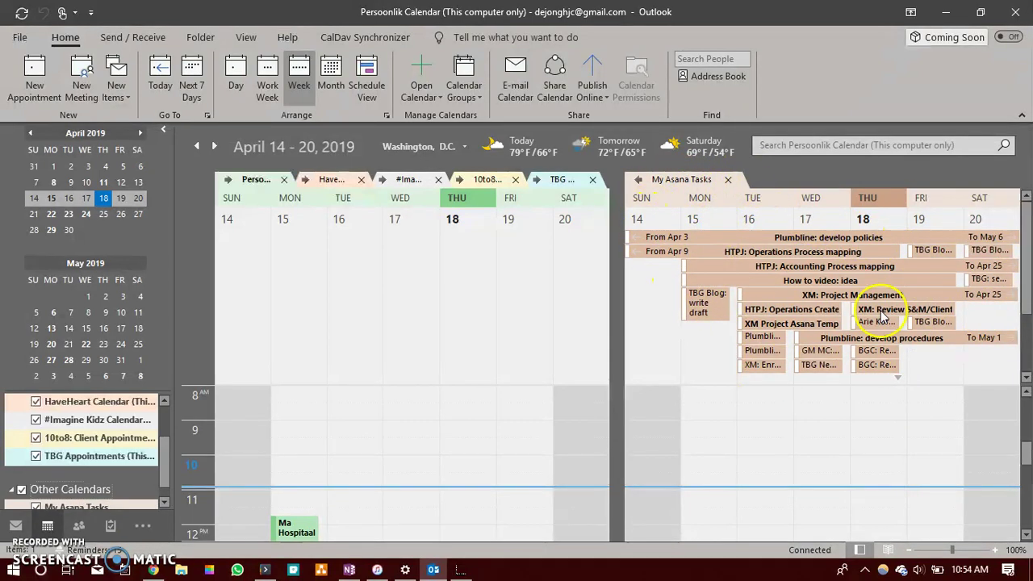
Step: Review the Asana tasks on the My Asana Tasks calendar for April 14–20, checking an item's details
mouse_move(766, 276)
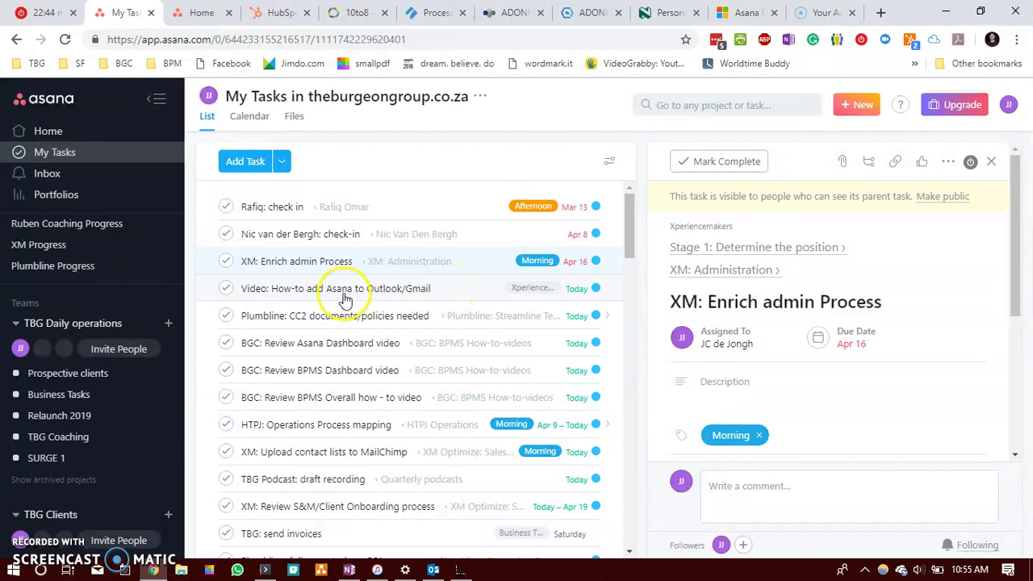
Step: Complete 'Video: How-to add Asana to Outlook/Gmail', then check Thursday's tasks in Outlook
click(225, 289)
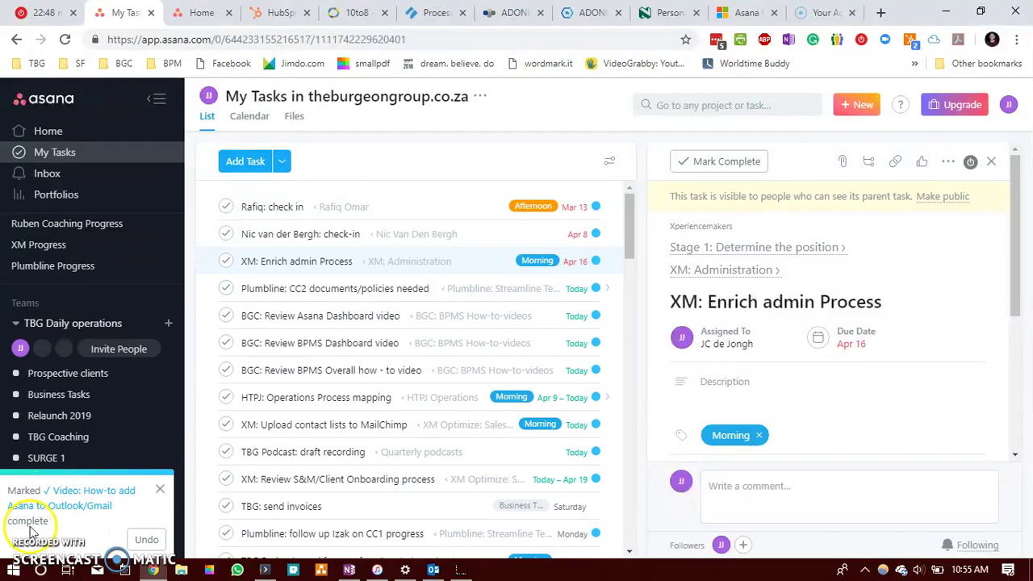
key(alt+Tab)
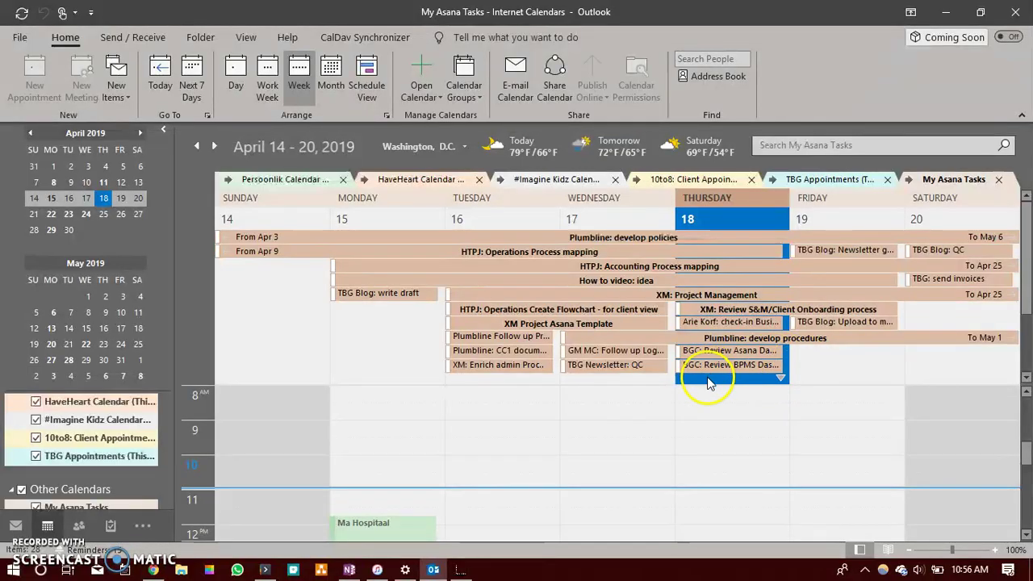
click(780, 377)
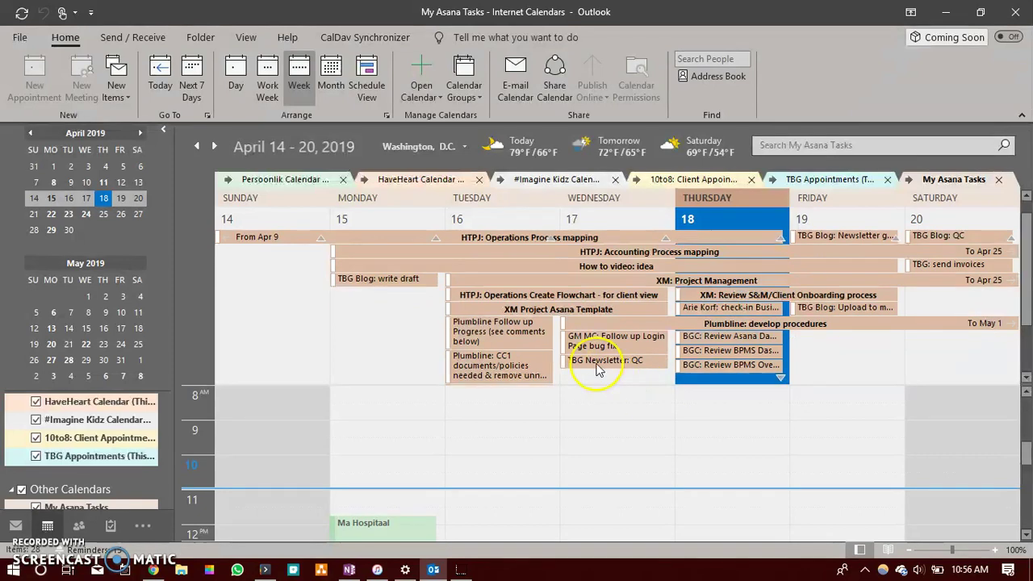
mouse_move(618, 349)
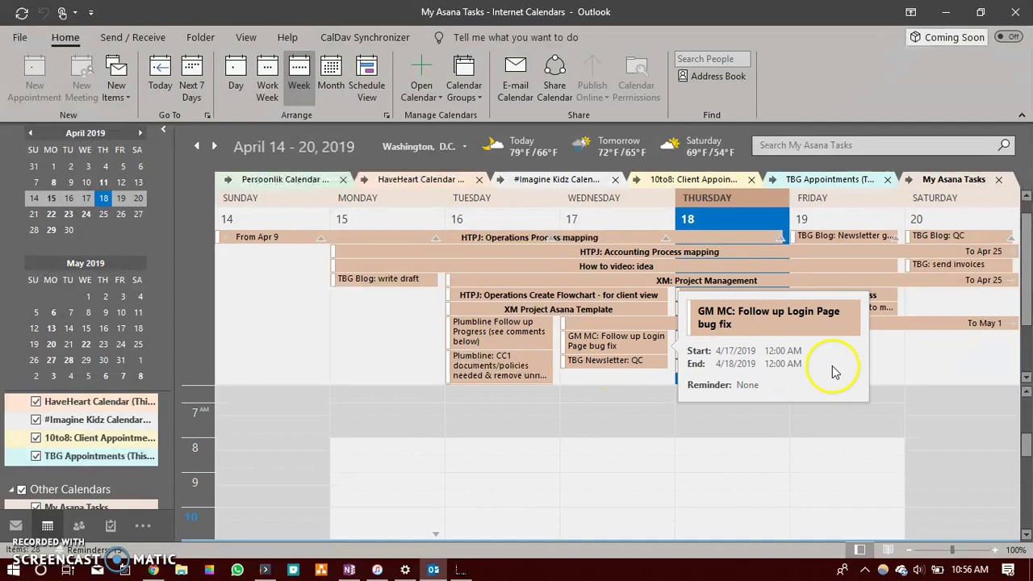
mouse_move(154, 571)
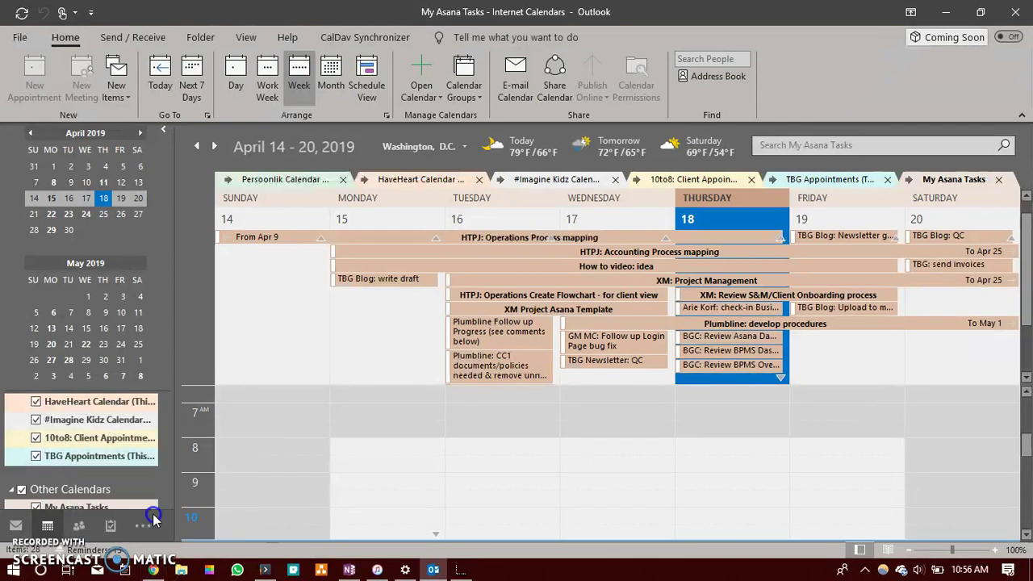
click(155, 571)
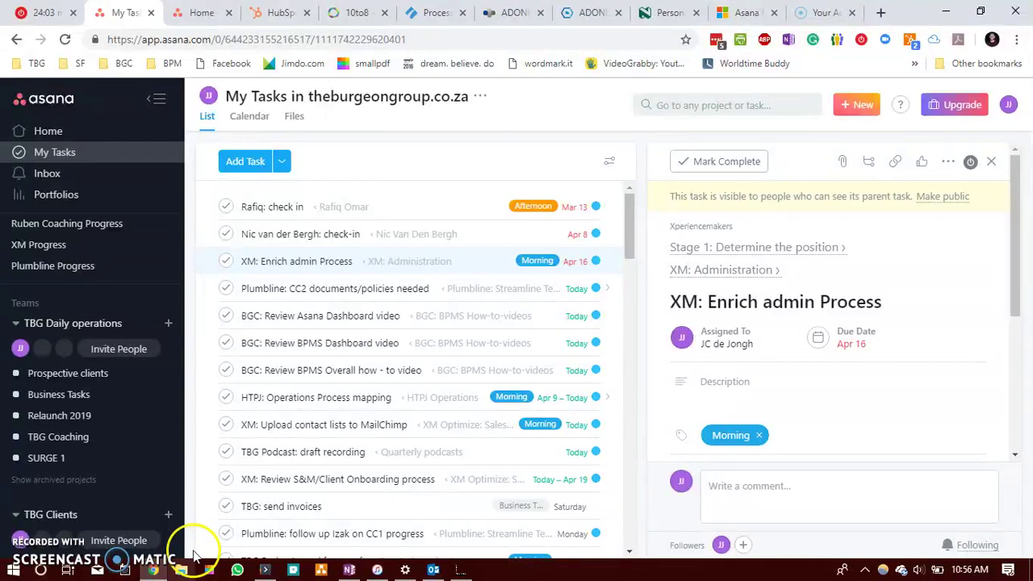
Step: View the Business Tasks project's iCal/Outlook sync link, then go back to My Tasks
click(50, 395)
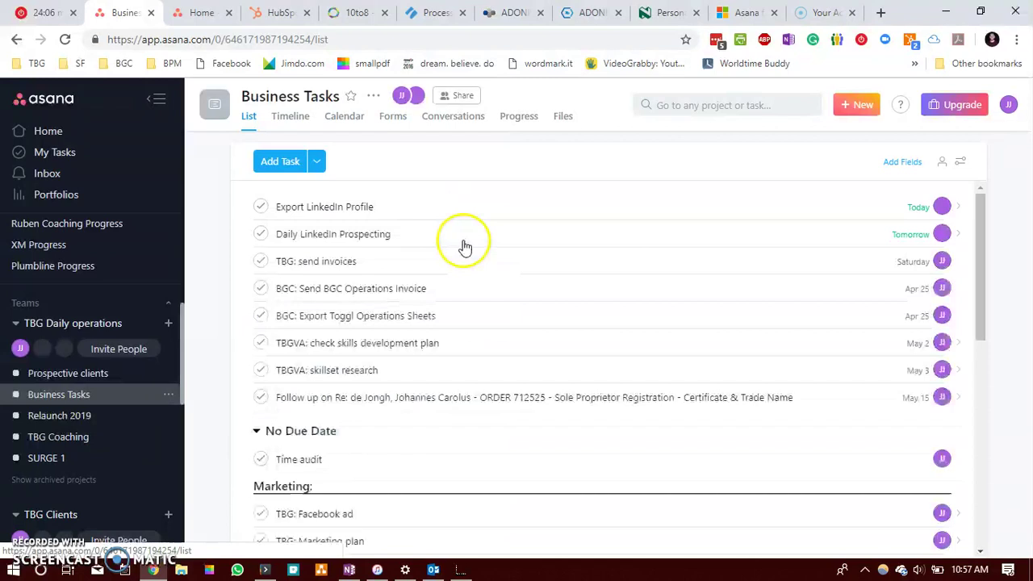
click(372, 100)
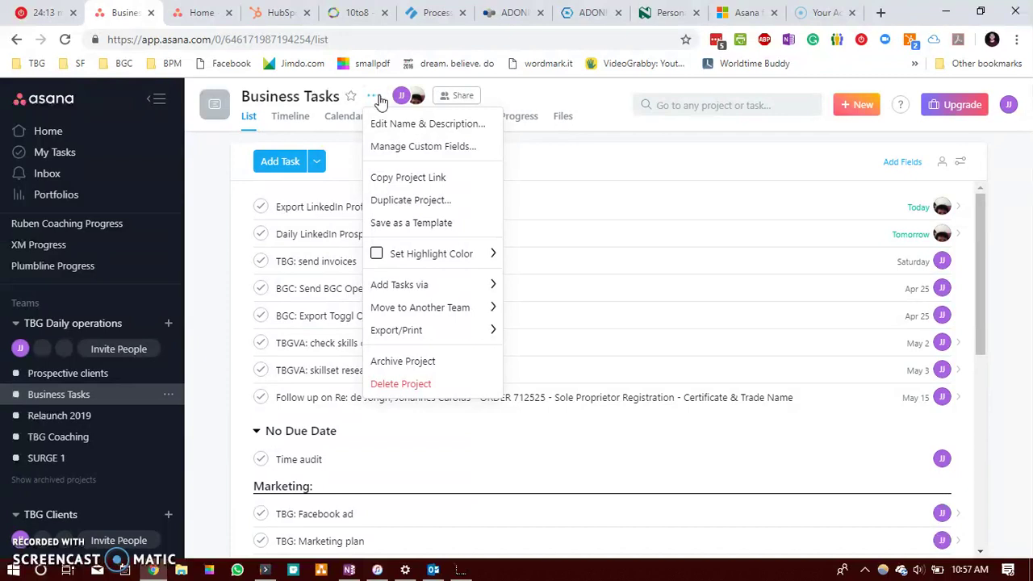
mouse_move(415, 332)
click(557, 337)
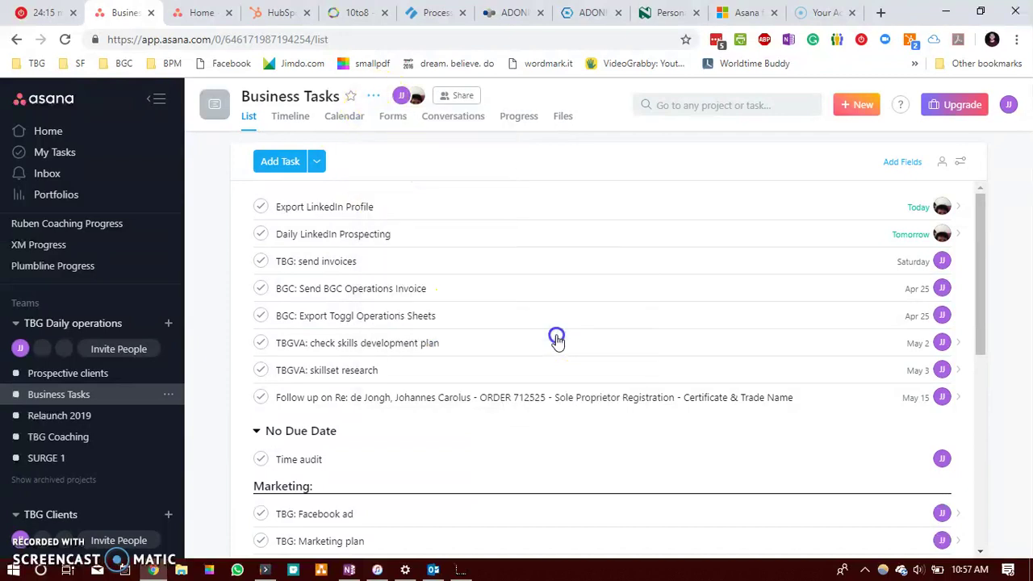
click(511, 212)
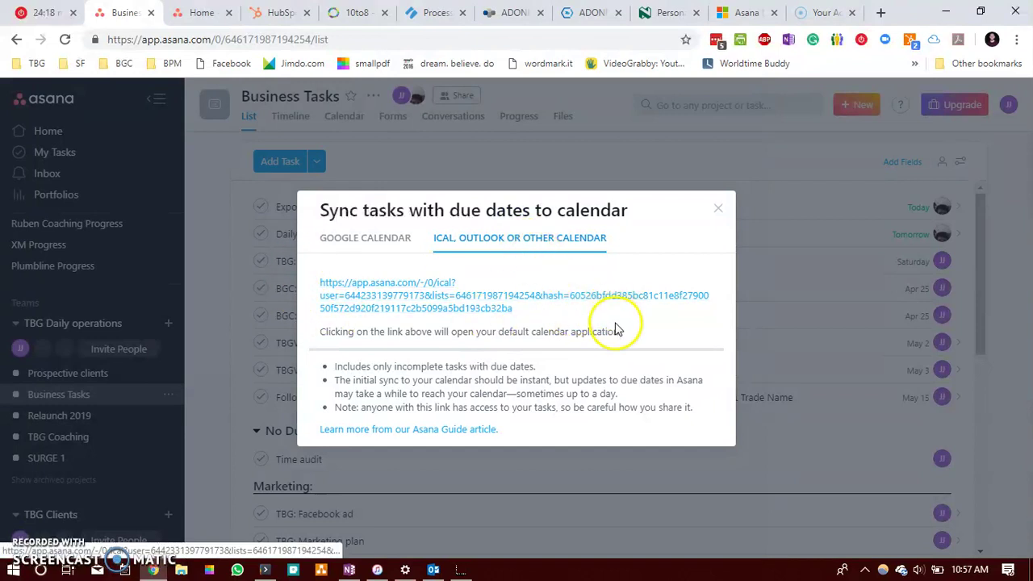
click(718, 213)
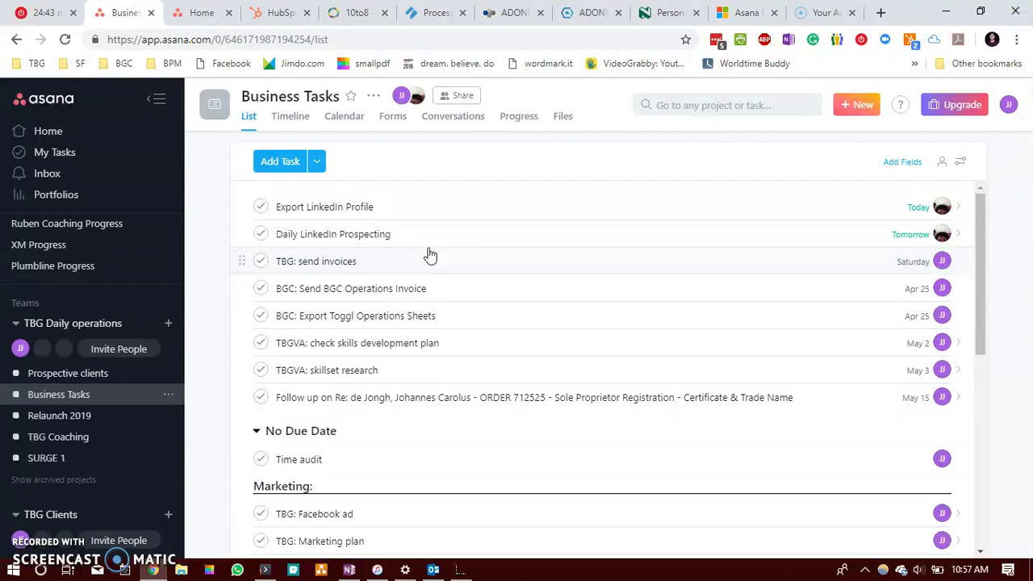
click(59, 155)
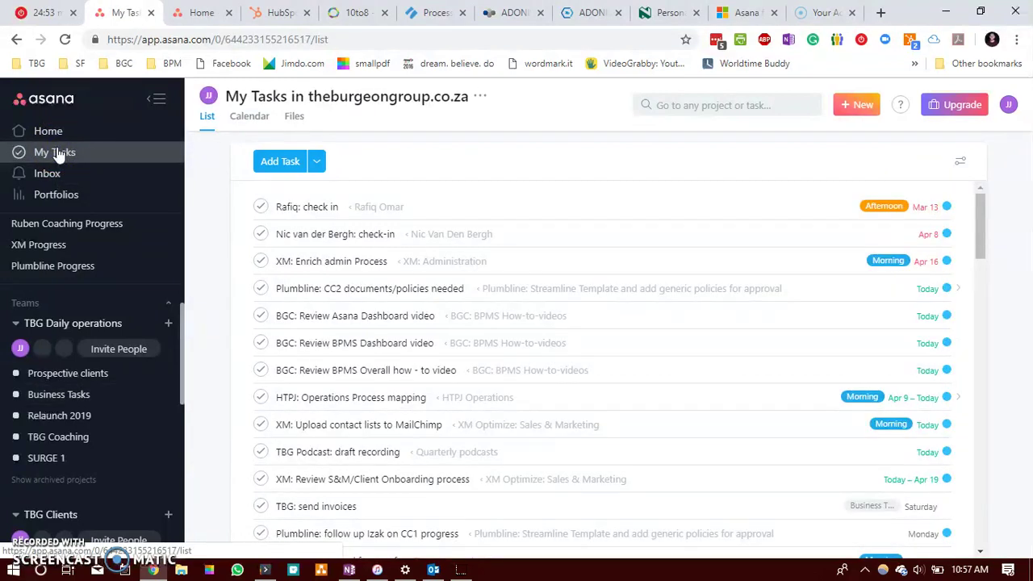
Step: Open Add Tasks via Email for My Tasks and select the task-inbox address
click(58, 155)
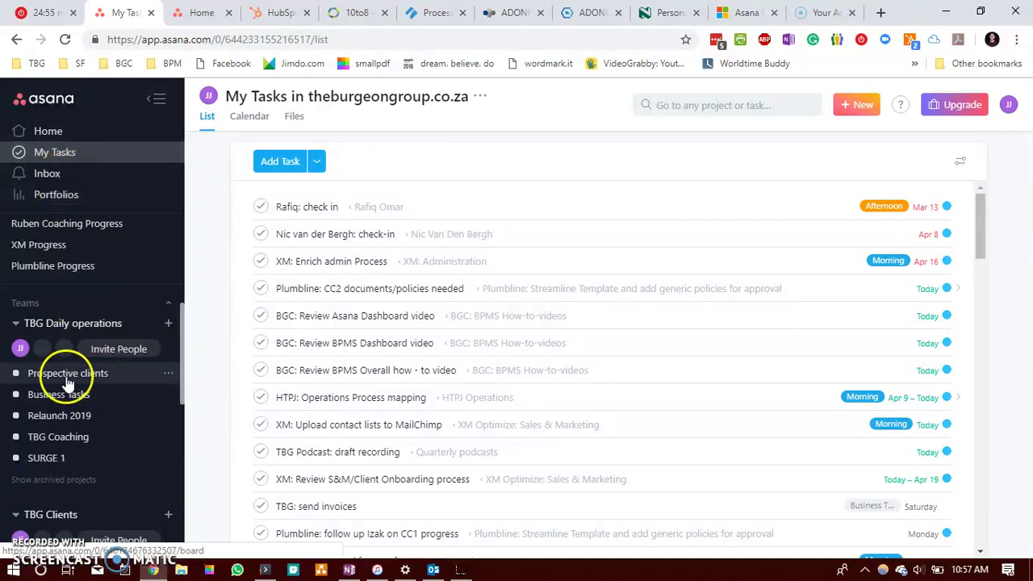
click(127, 396)
click(482, 97)
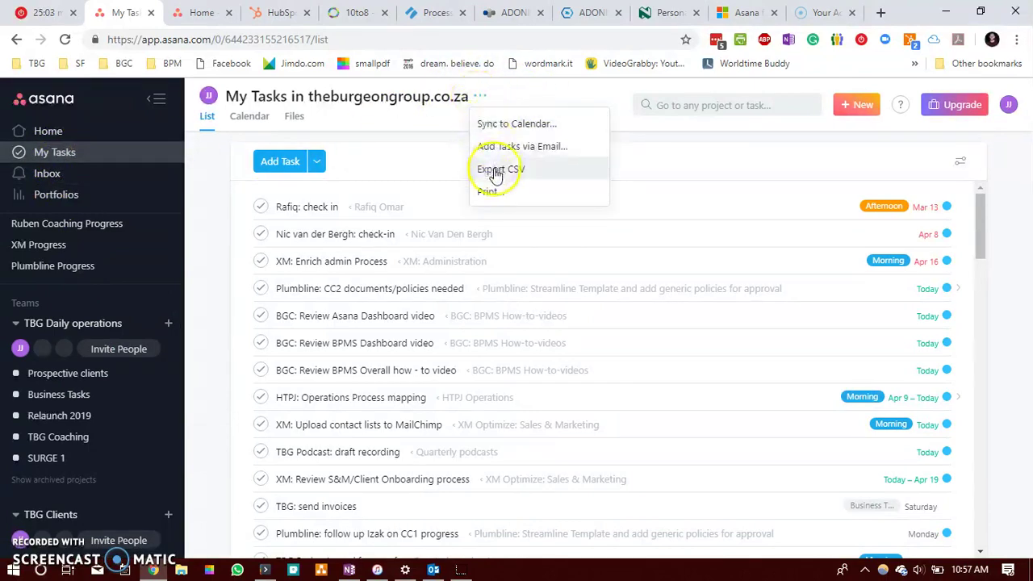
click(495, 152)
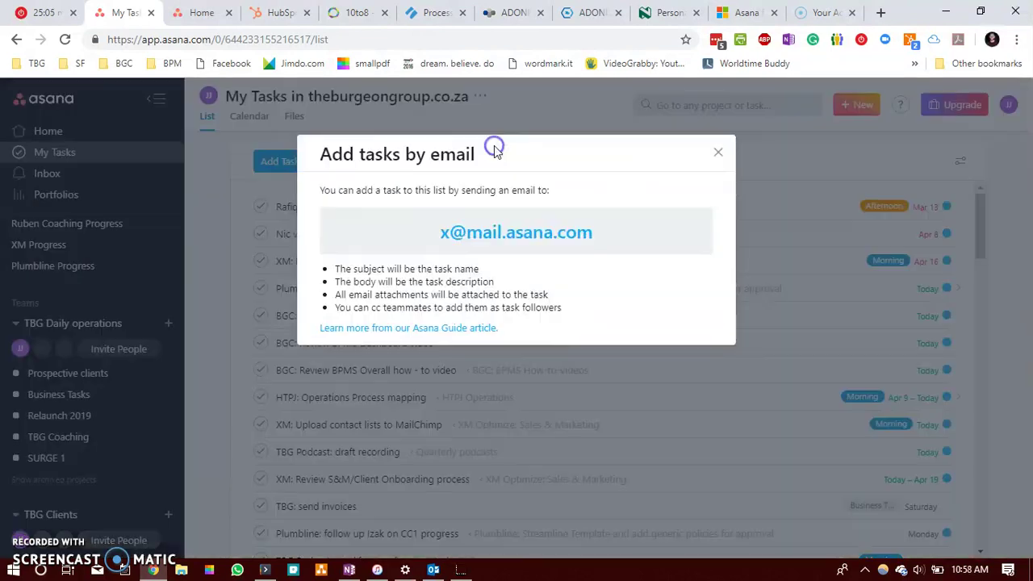
drag(626, 240, 417, 236)
key(ctrl+c)
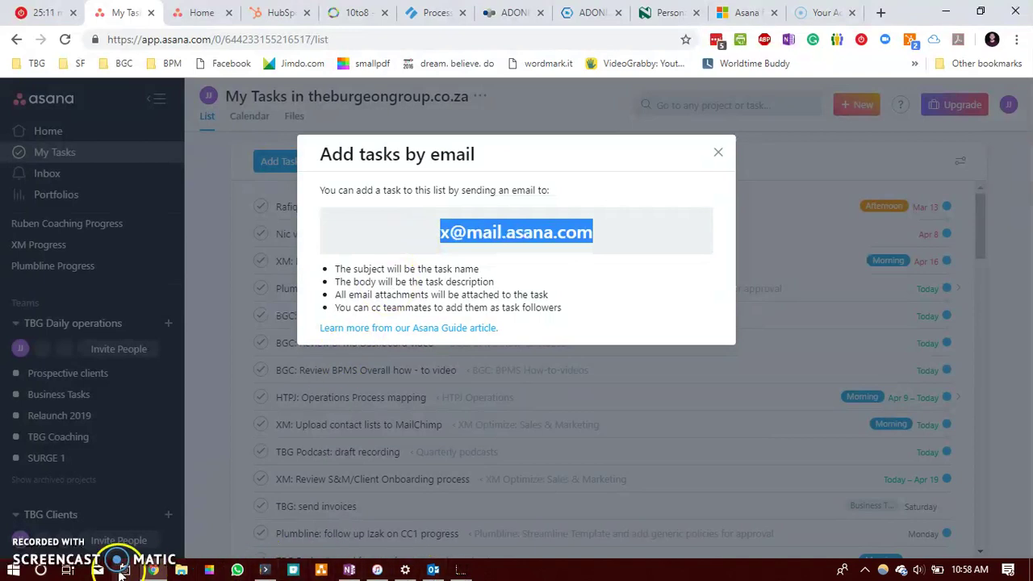
Step: Write an email to the Asana task address with subject 'Test Task' and body 'testing'
click(433, 570)
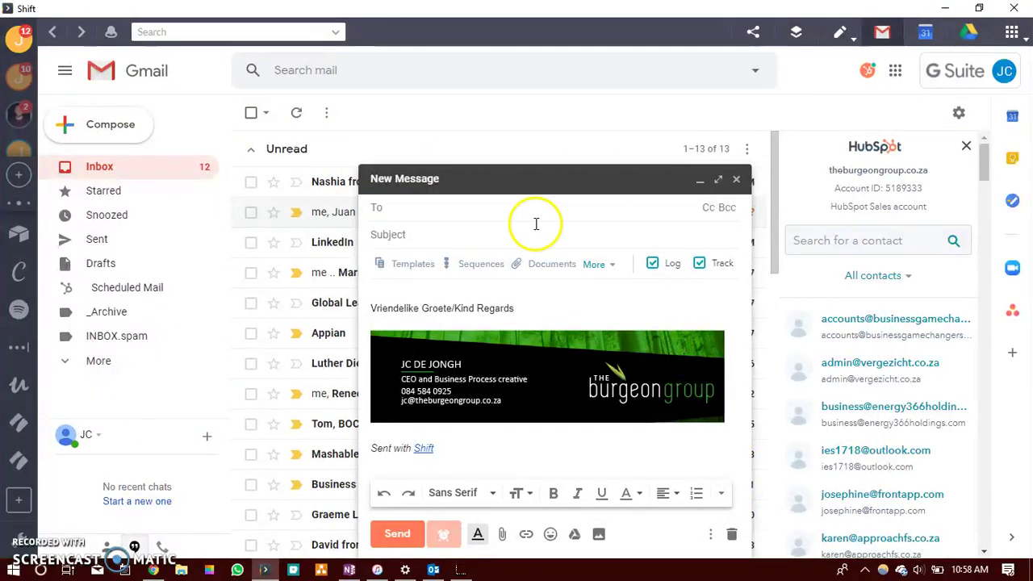
key(ctrl+v)
click(481, 235)
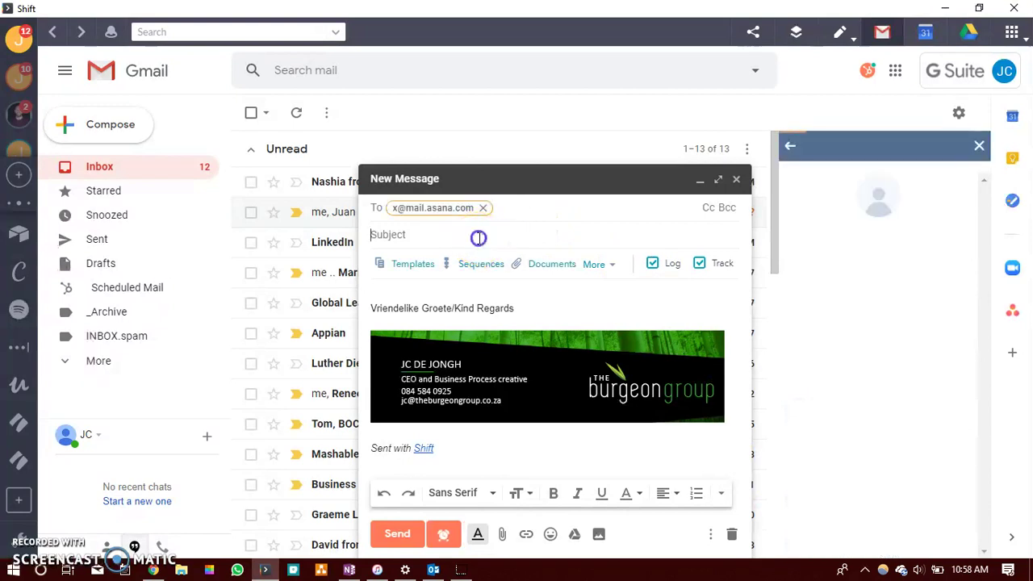
text(TEs)
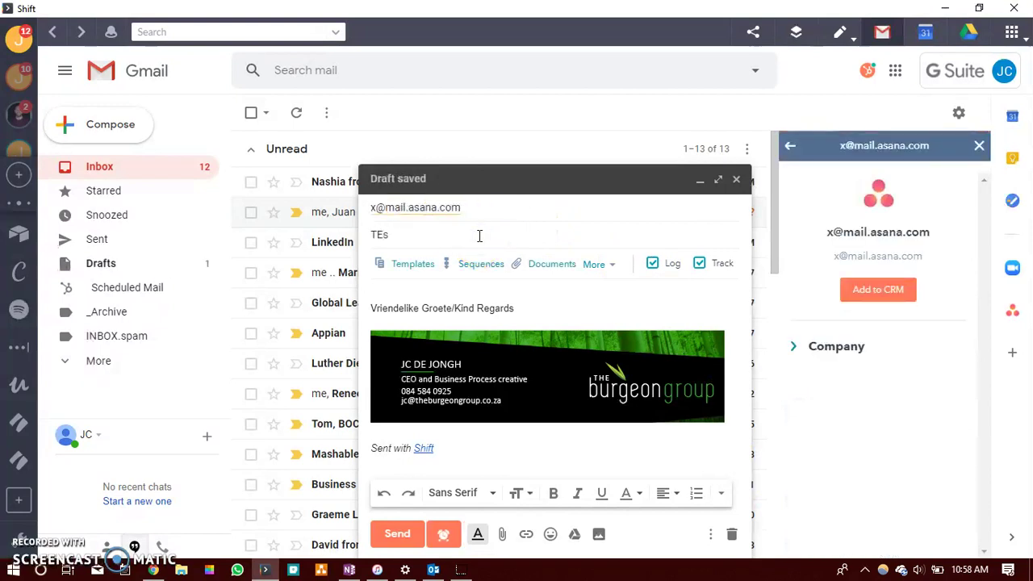
key(BackSpace)
key(BackSpace)
text(est Task)
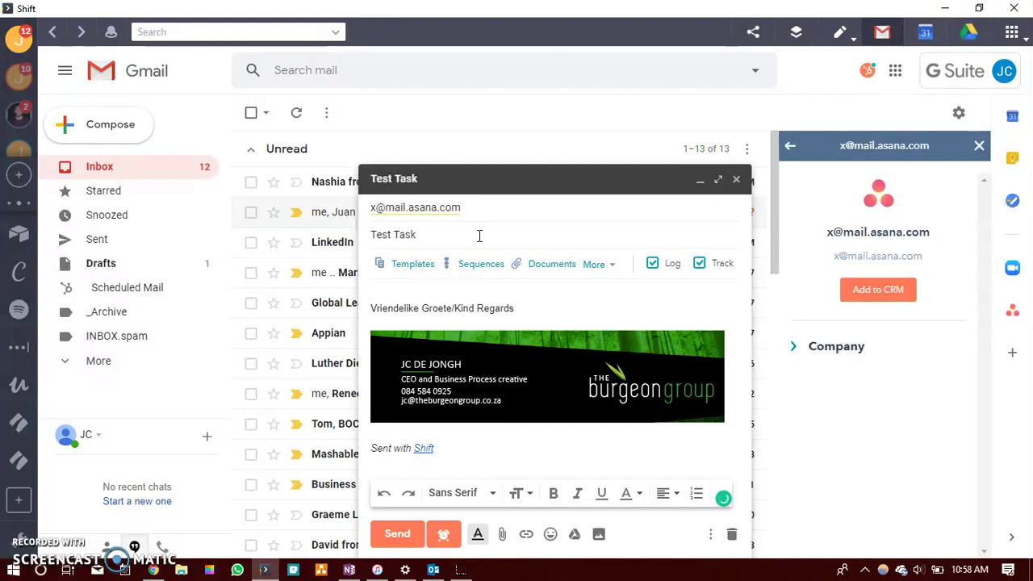
drag(480, 236, 388, 291)
click(388, 287)
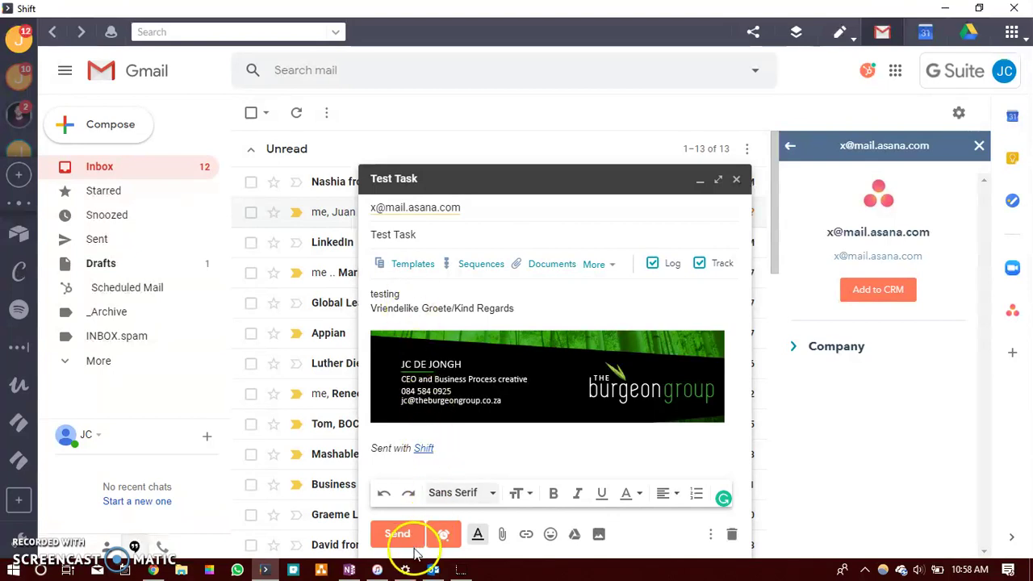
Step: Turn off CRM logging and open tracking, then send the email
click(699, 264)
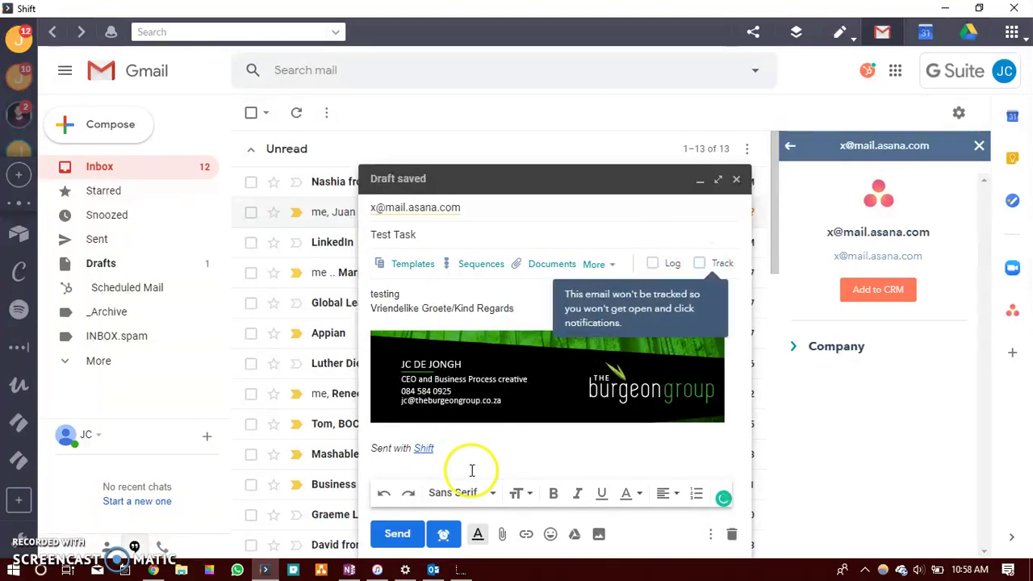
click(400, 536)
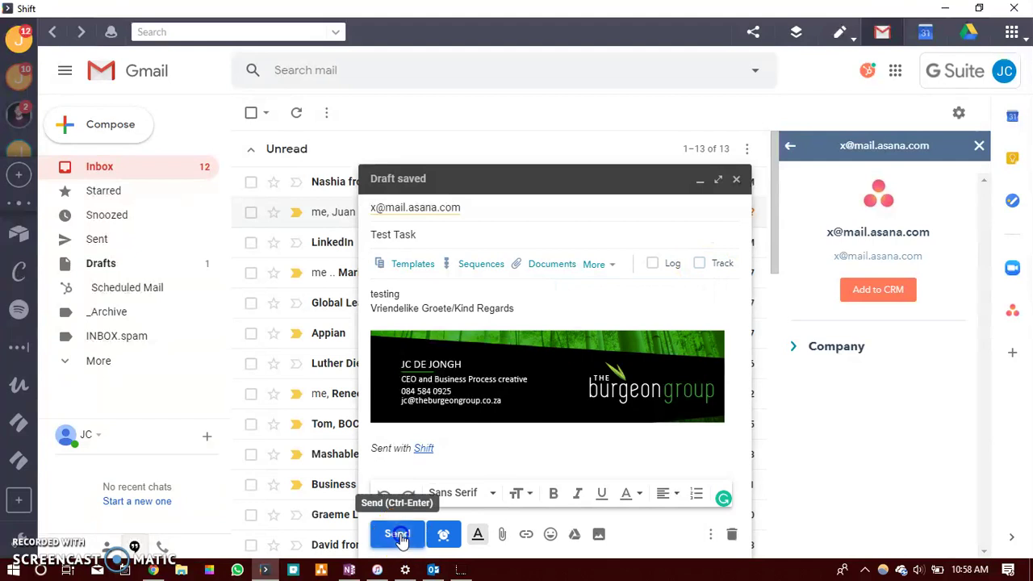
click(397, 536)
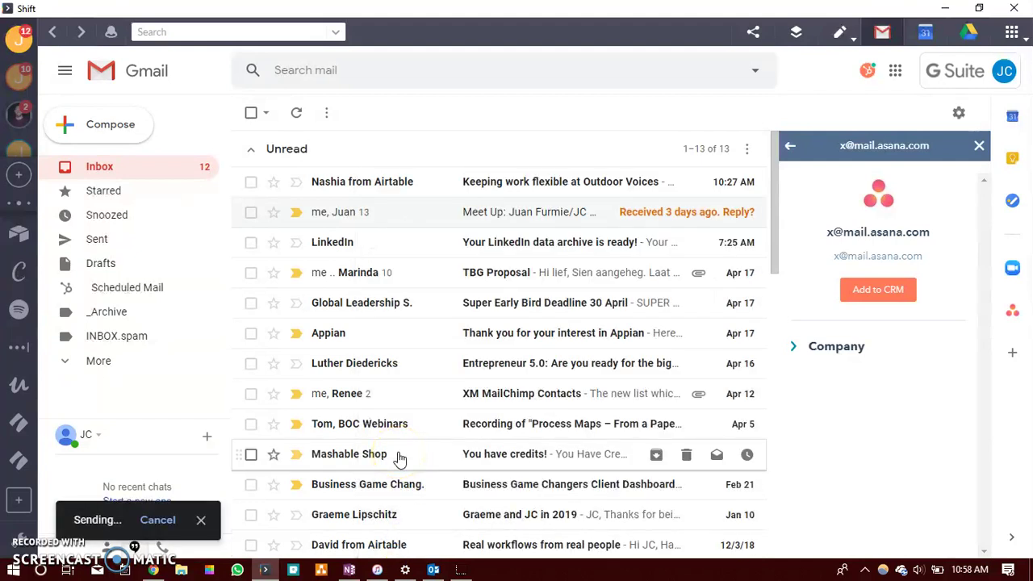
key(alt+Tab)
key(alt+Tab)
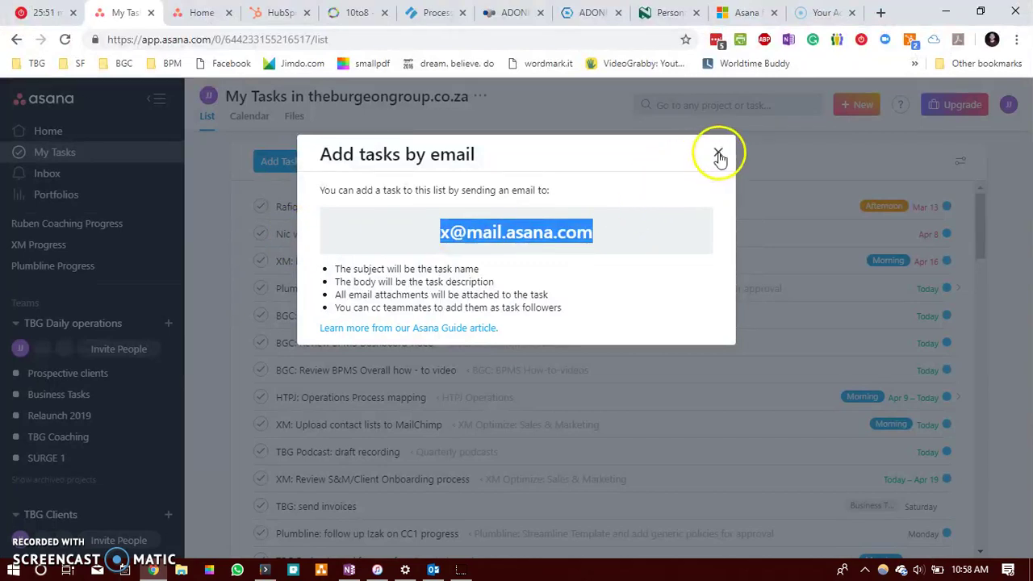
Step: Close the email window, reload Asana, and search for 'test'
click(717, 154)
click(708, 106)
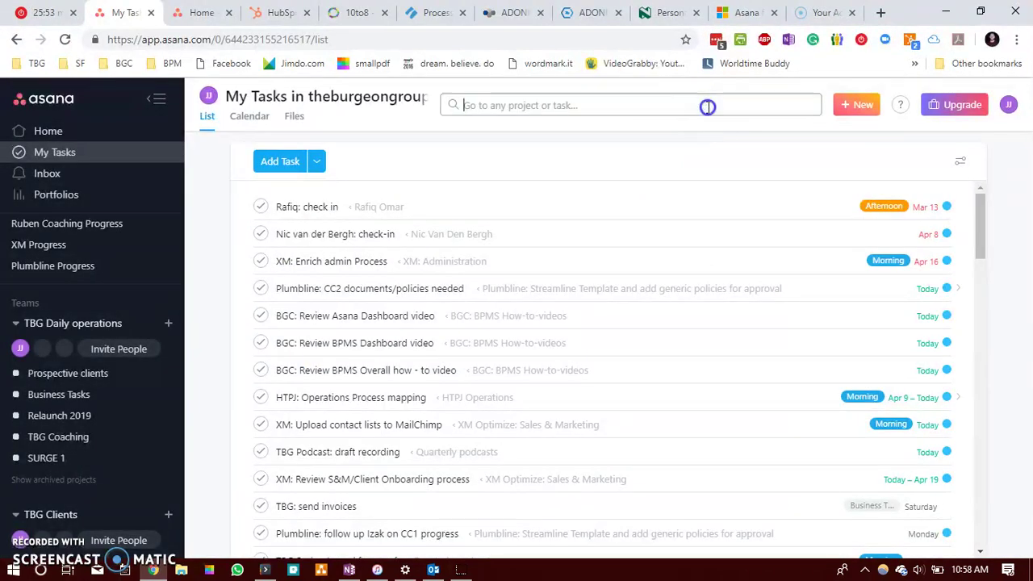
text(test)
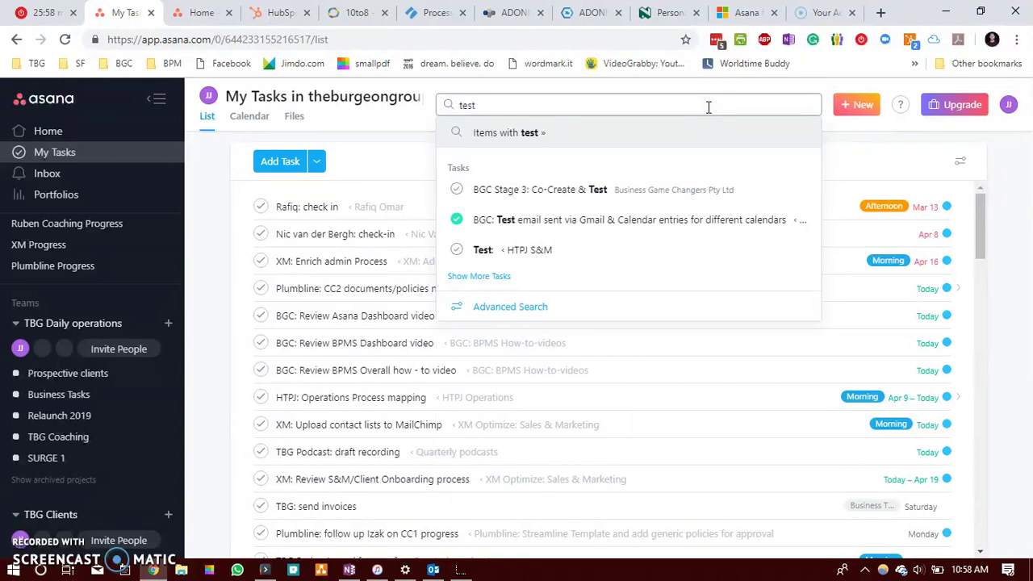
key(BackSpace)
key(BackSpace)
key(BackSpace)
key(BackSpace)
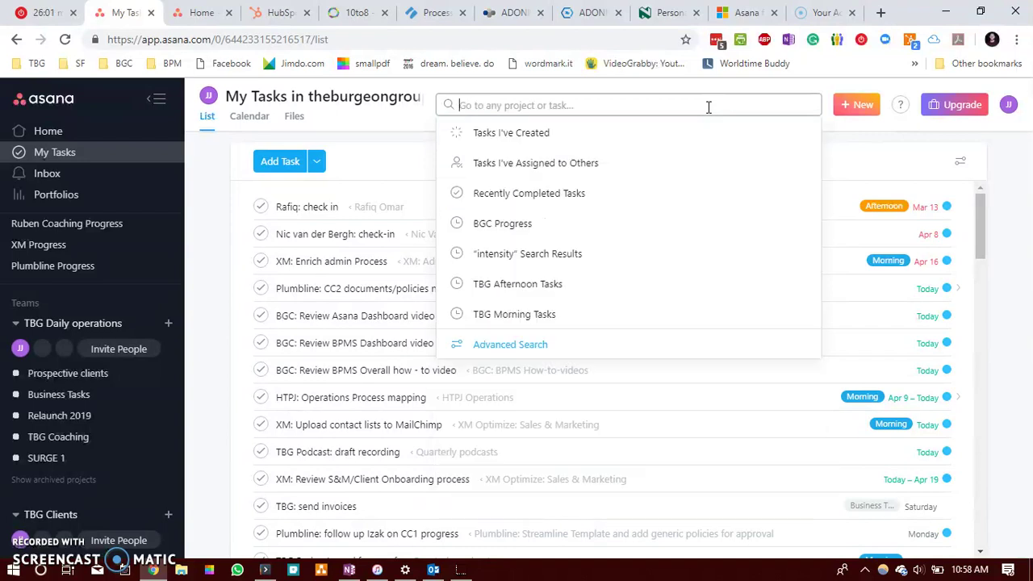
click(64, 39)
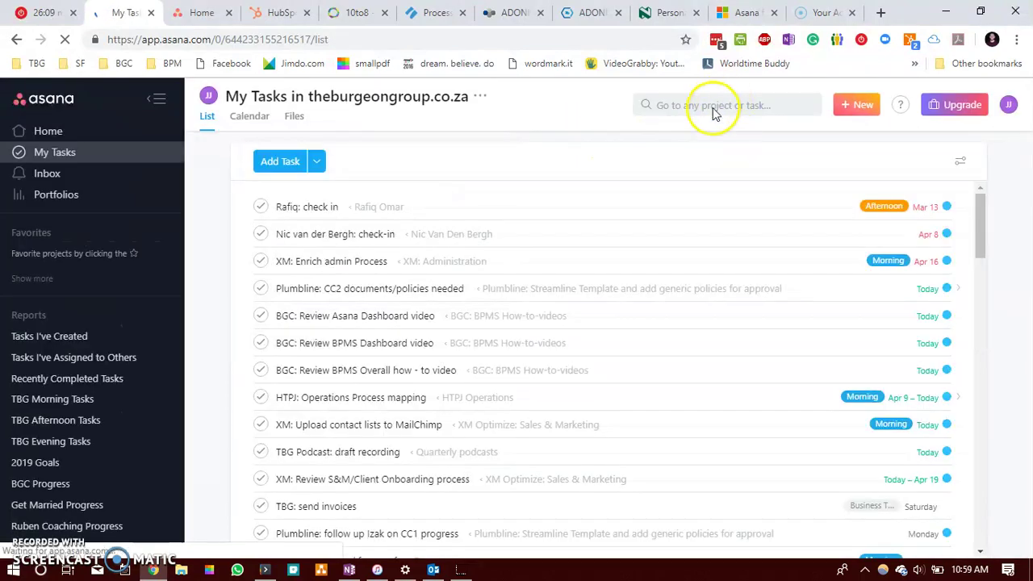
click(714, 106)
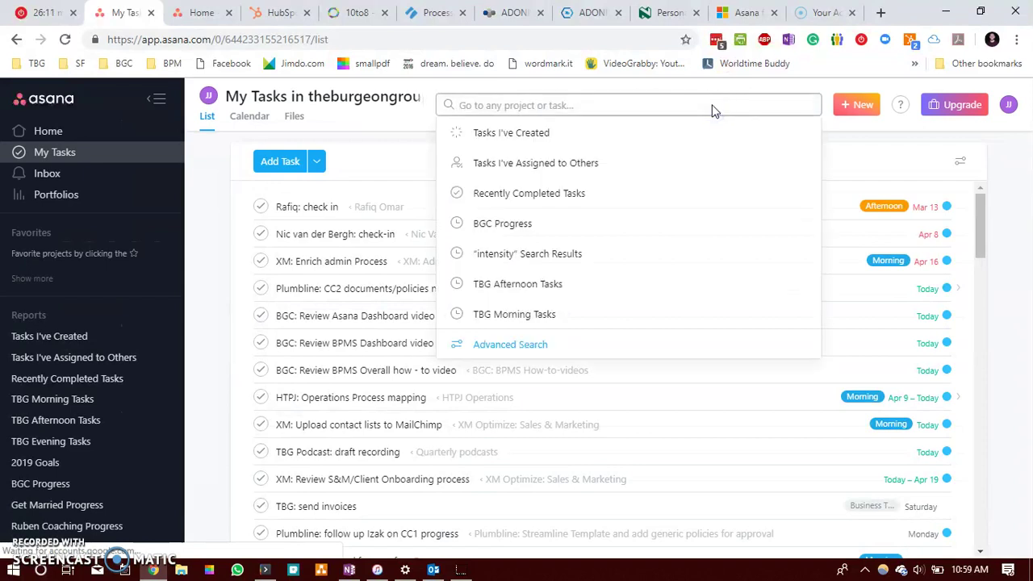
text(test)
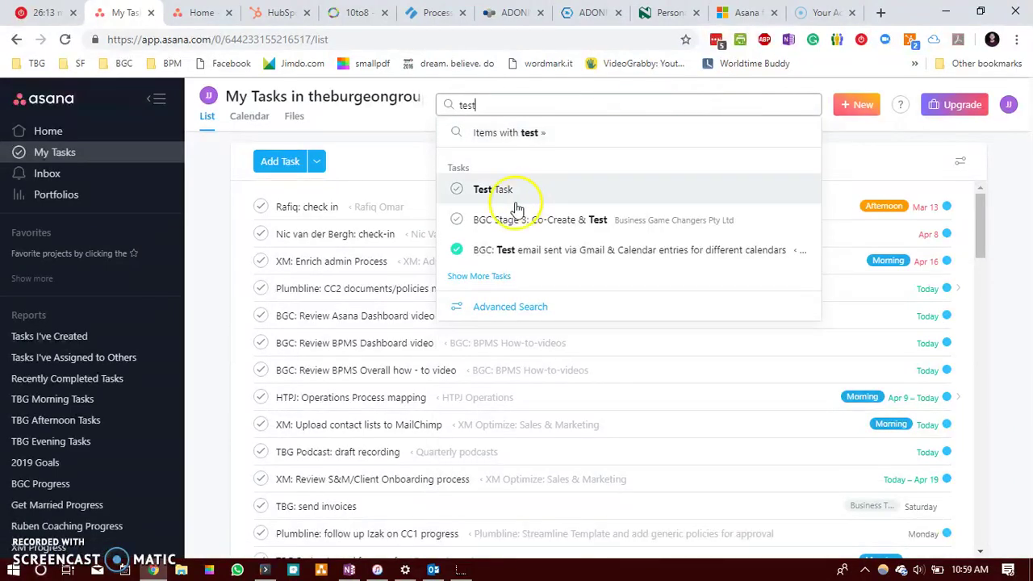
Step: Give Test Task an April 18 due date and add it to Business Tasks
click(521, 190)
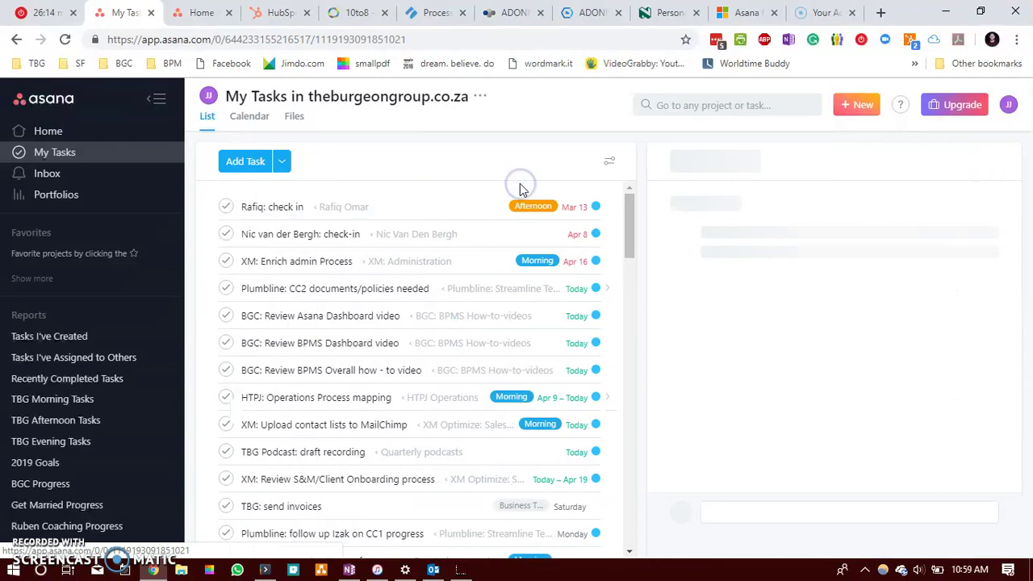
click(852, 272)
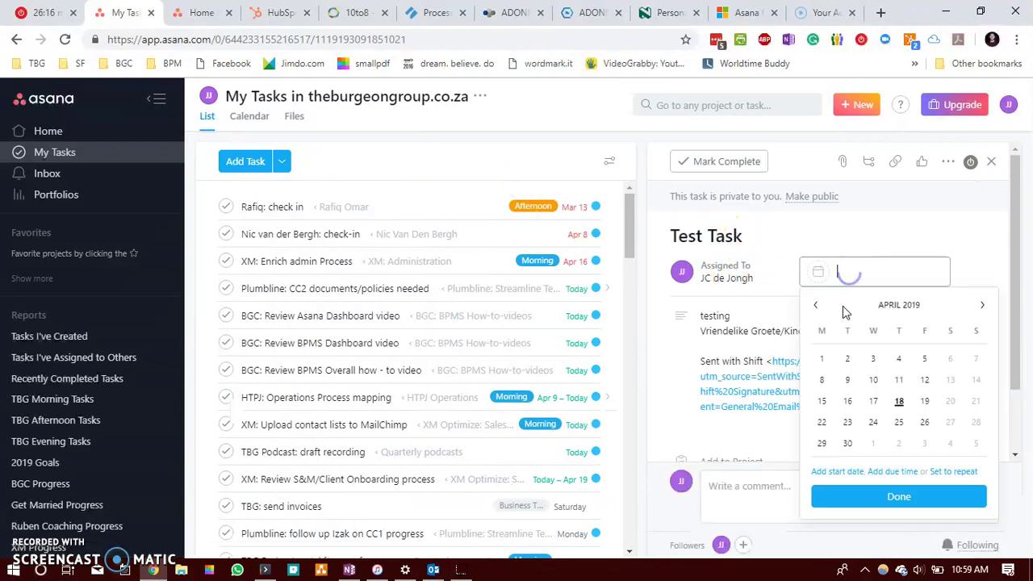
click(900, 401)
scroll(782, 339, down, 1)
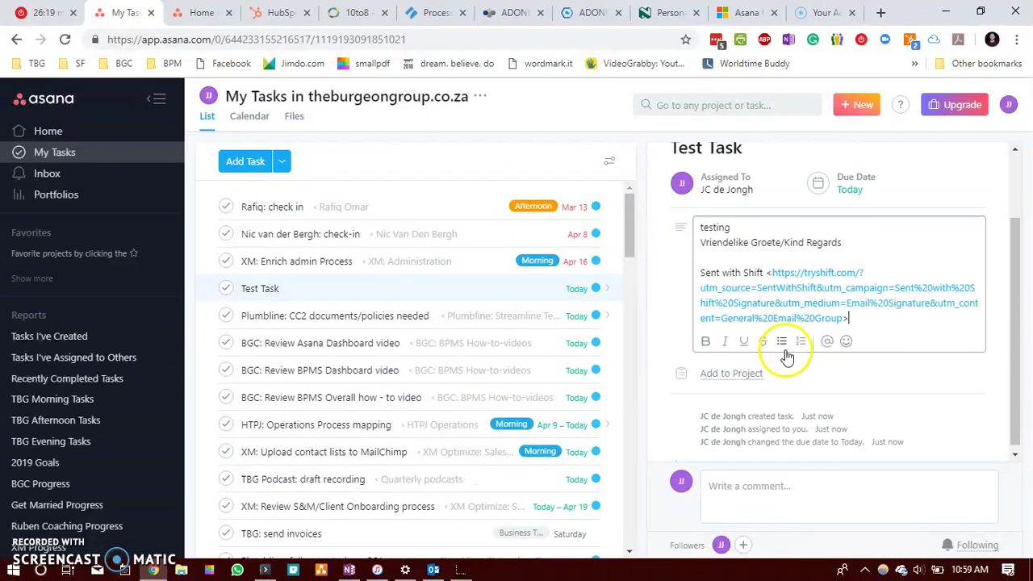
click(744, 371)
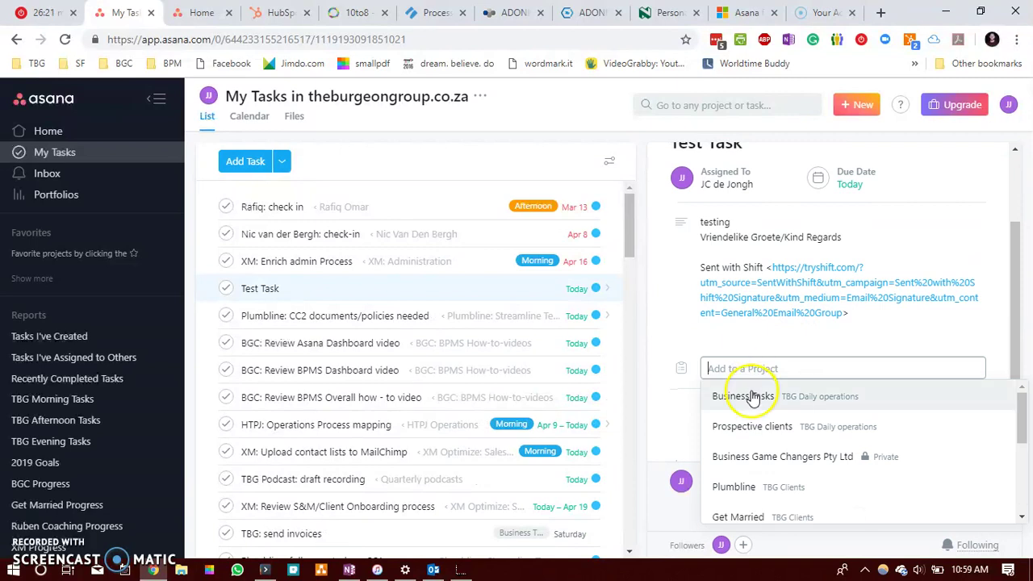
click(751, 397)
Step: Delete Test Task from Asana
scroll(761, 312, up, 3)
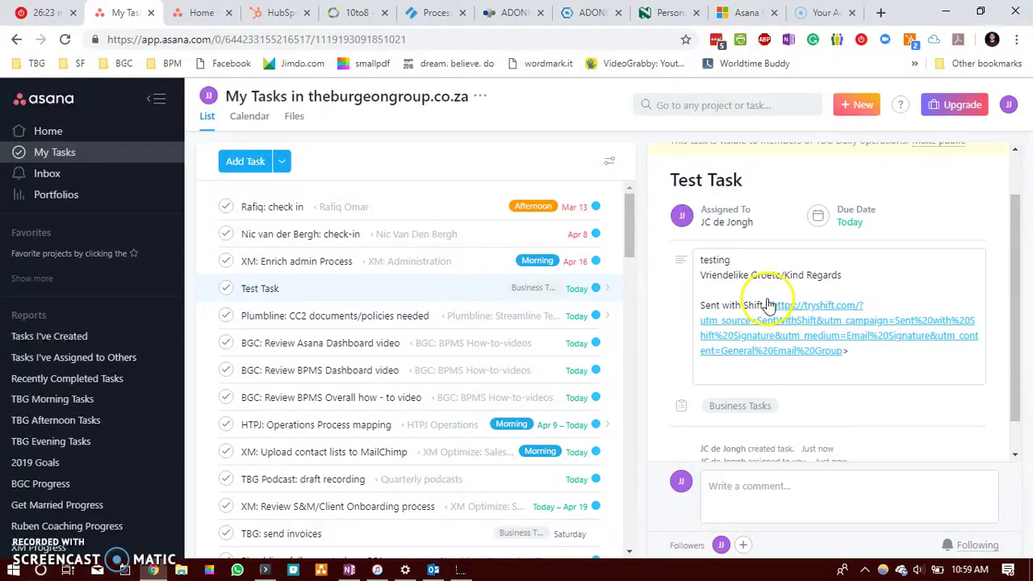
click(949, 161)
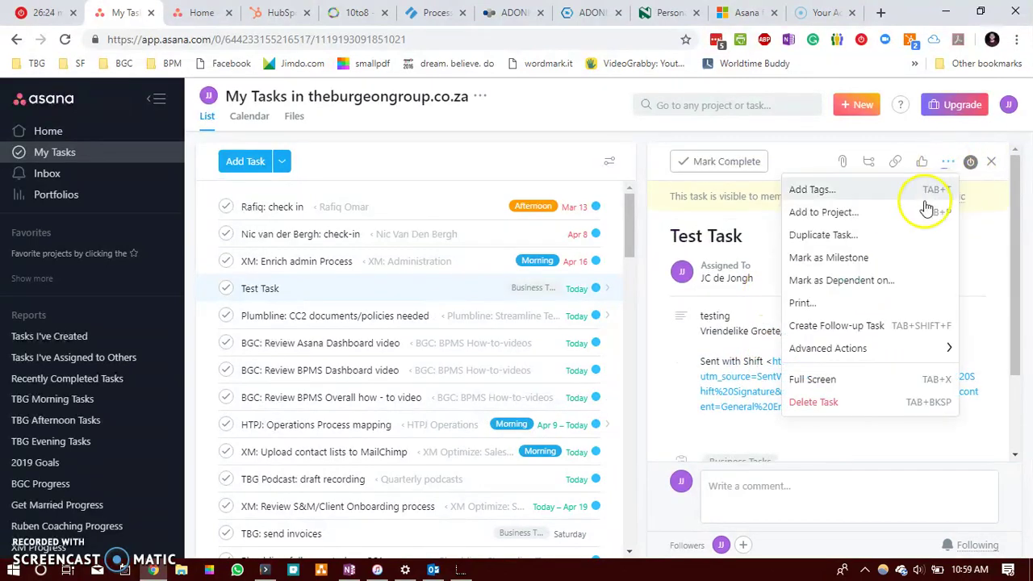
click(844, 407)
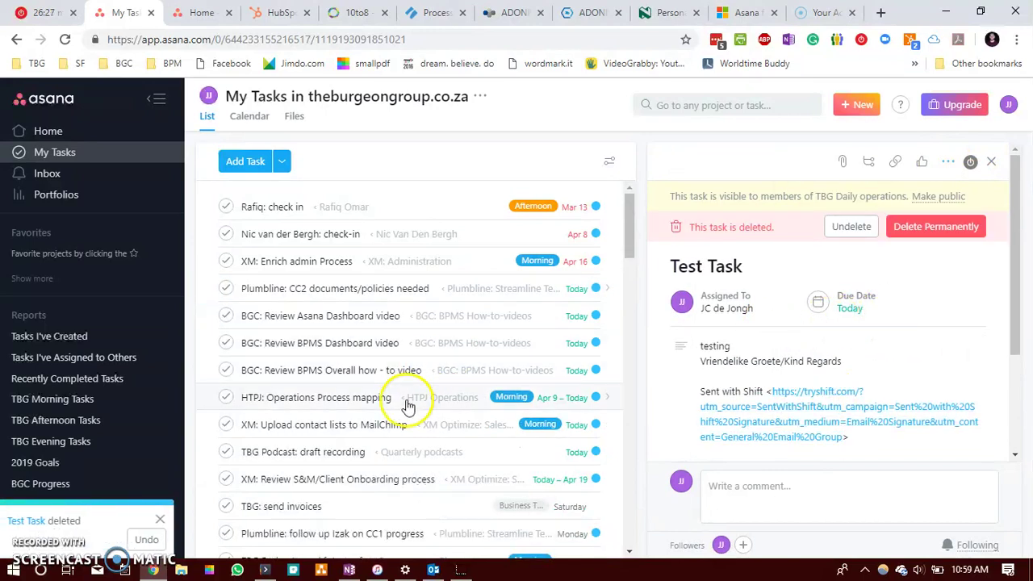
click(433, 570)
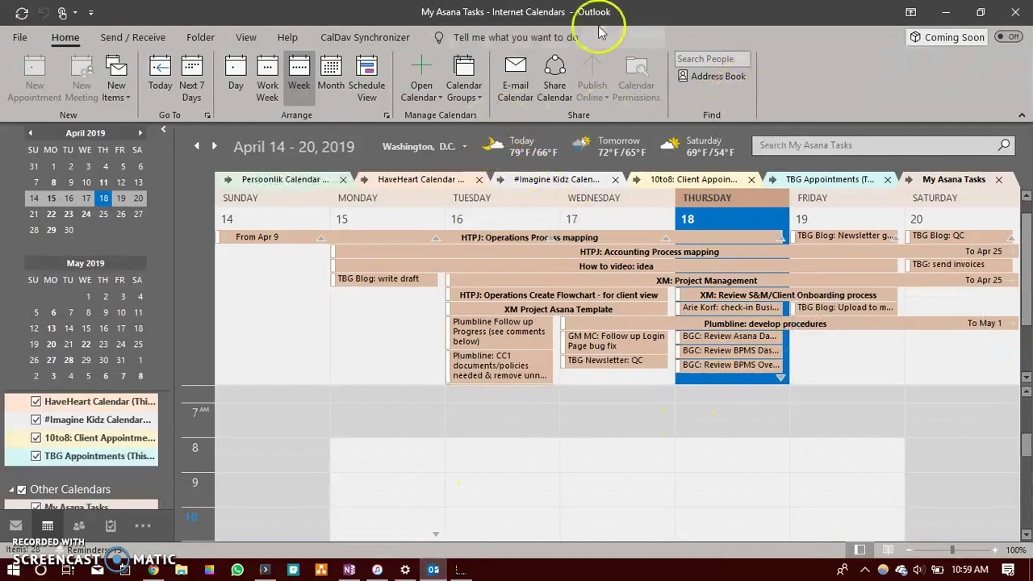
Step: Start getting the Asana for Outlook add-in from its AppSource page in Chrome
click(153, 570)
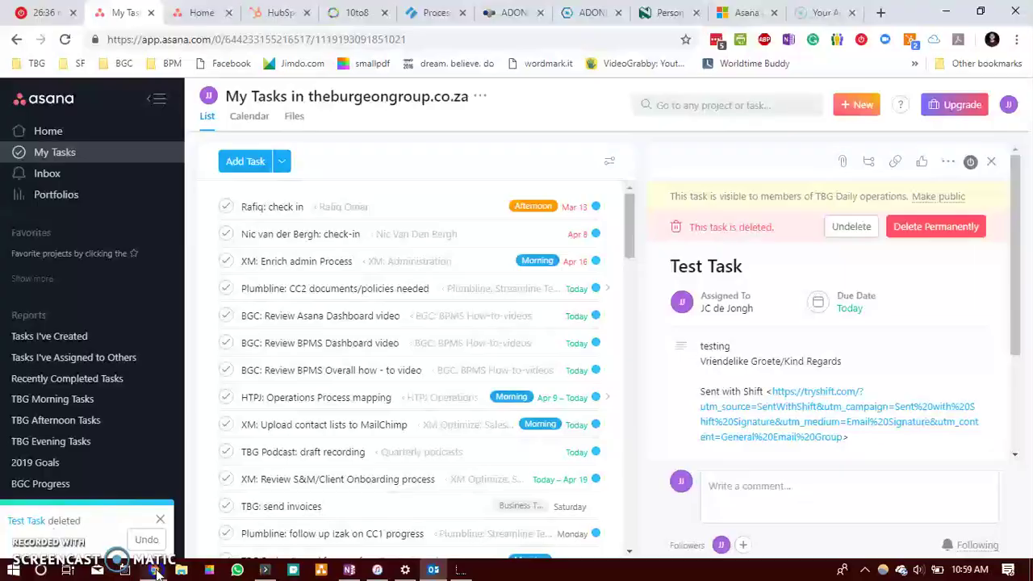
click(736, 13)
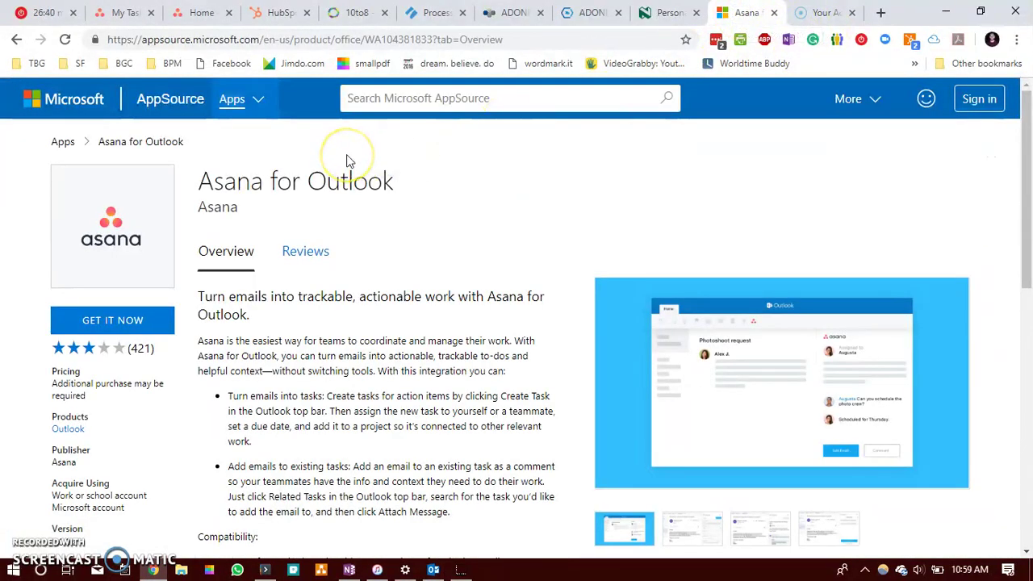
click(511, 41)
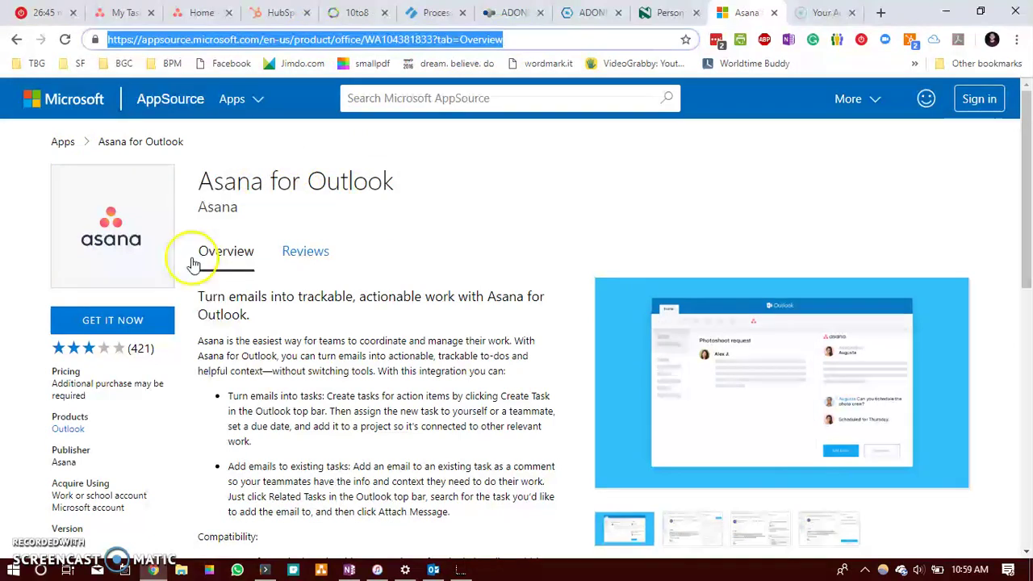
click(112, 323)
Step: Enter the Microsoft account e-mail address and submit it to sign in
click(358, 346)
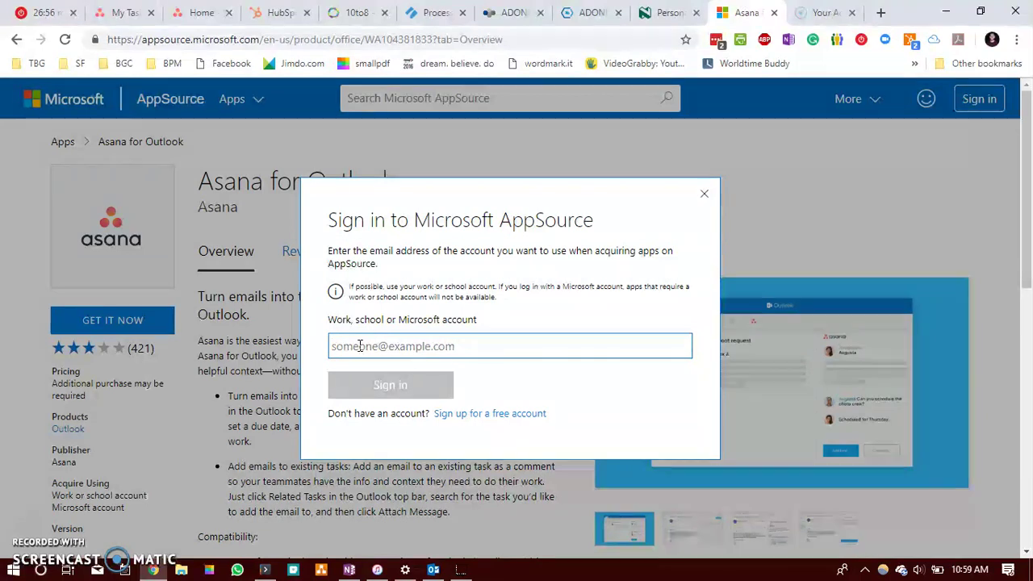
click(377, 346)
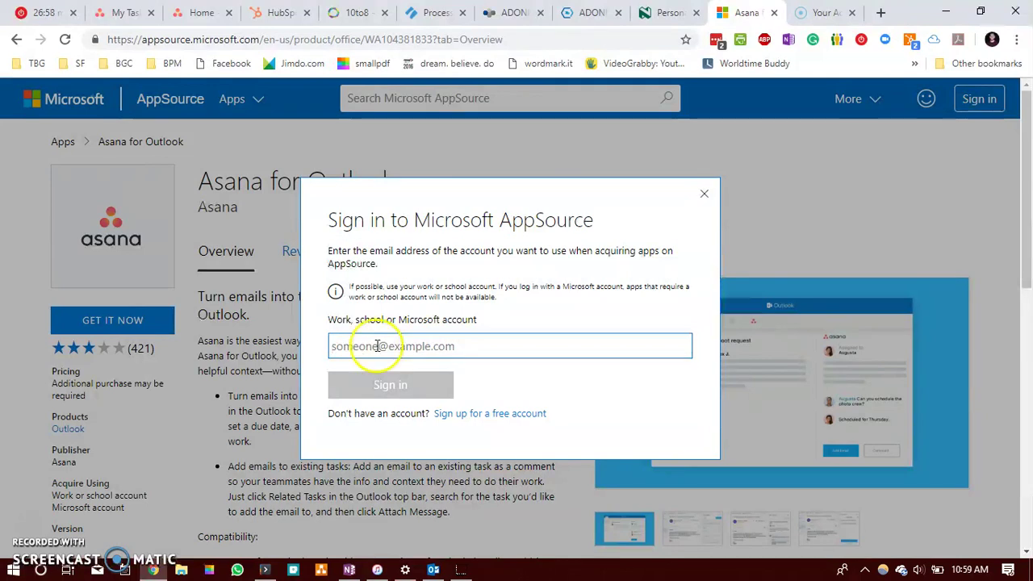
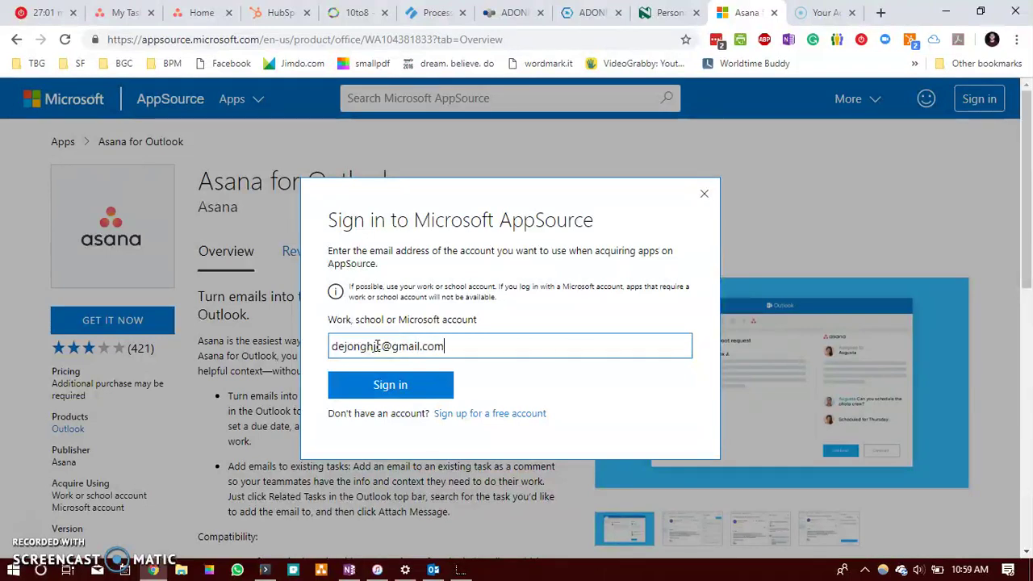
click(410, 388)
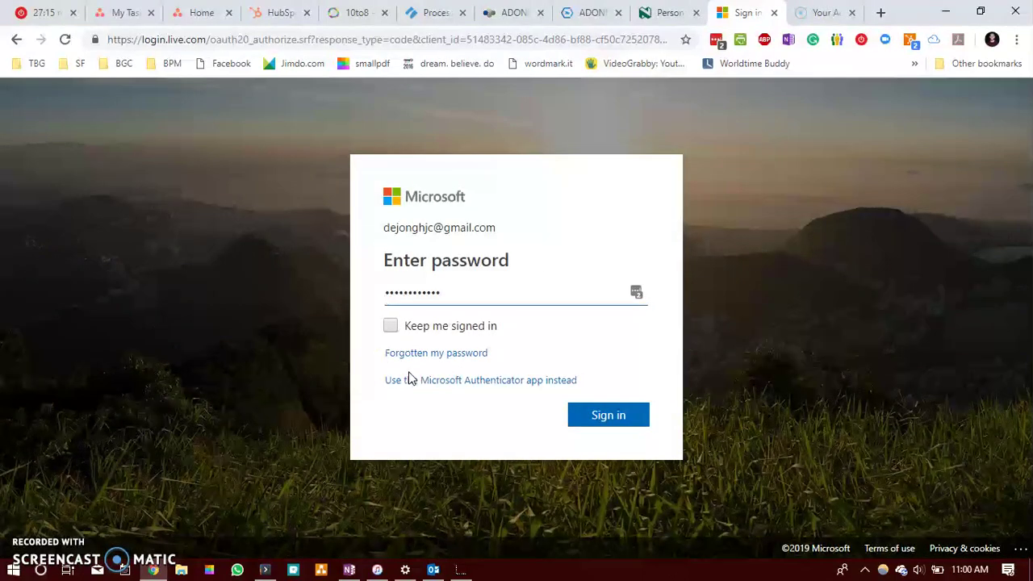
Step: Fill in the saved Microsoft password from LastPass, sign in, and decline staying signed in
click(636, 291)
click(636, 293)
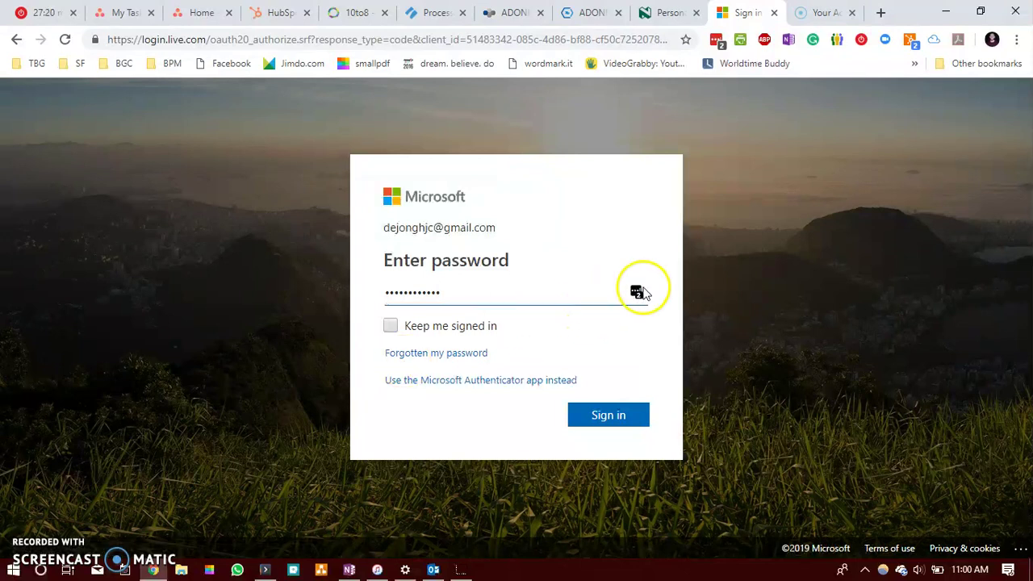
click(534, 411)
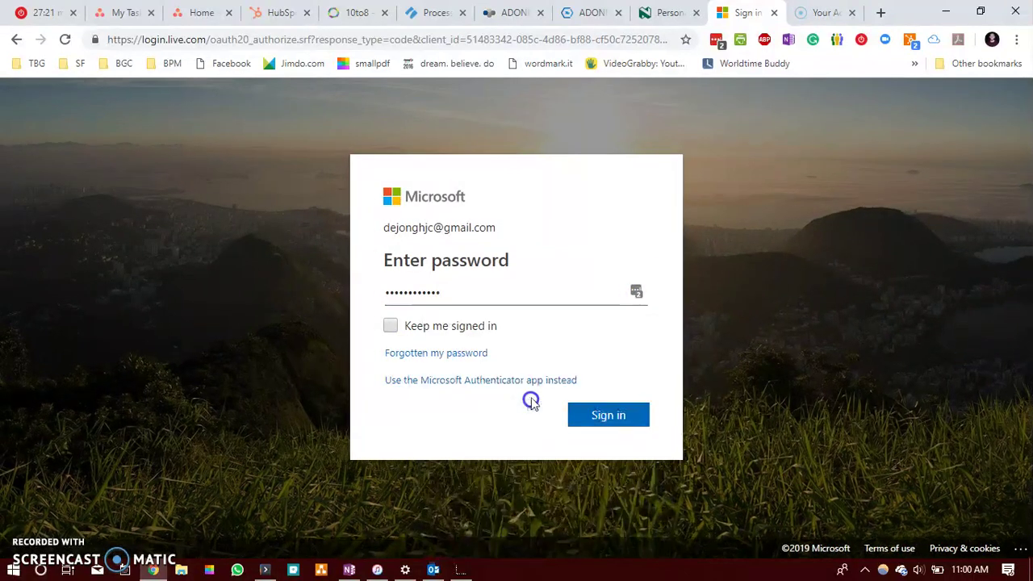
click(596, 418)
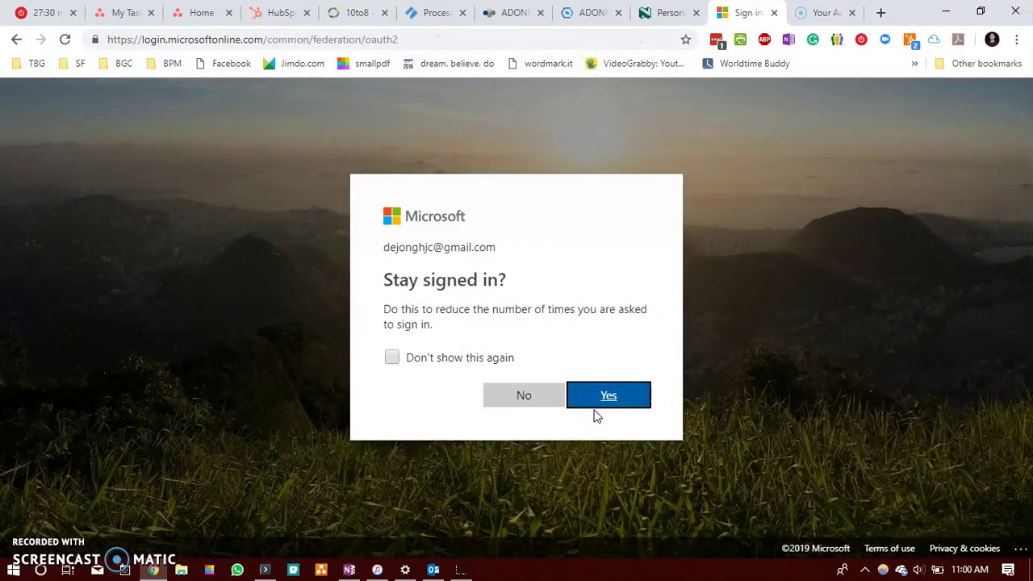
click(530, 393)
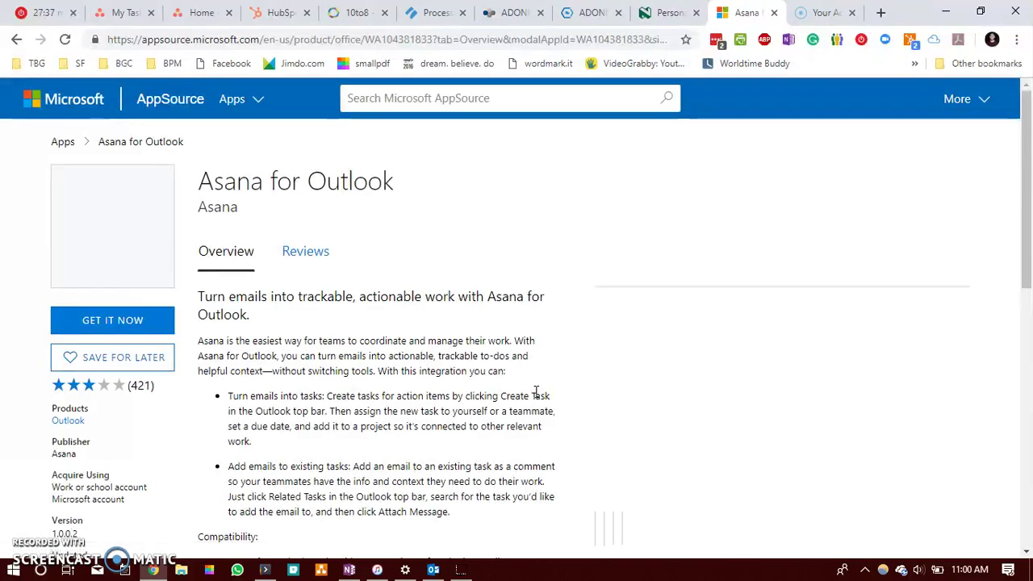
Step: Get Asana for Outlook with GET IT NOW and accept the provider terms via Continue
click(104, 330)
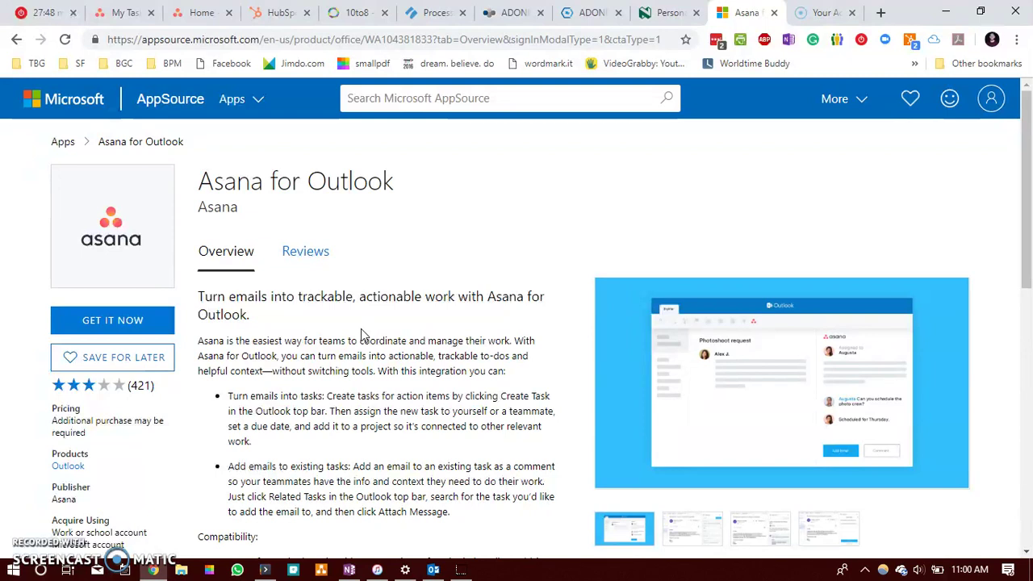
scroll(360, 328, down, 1)
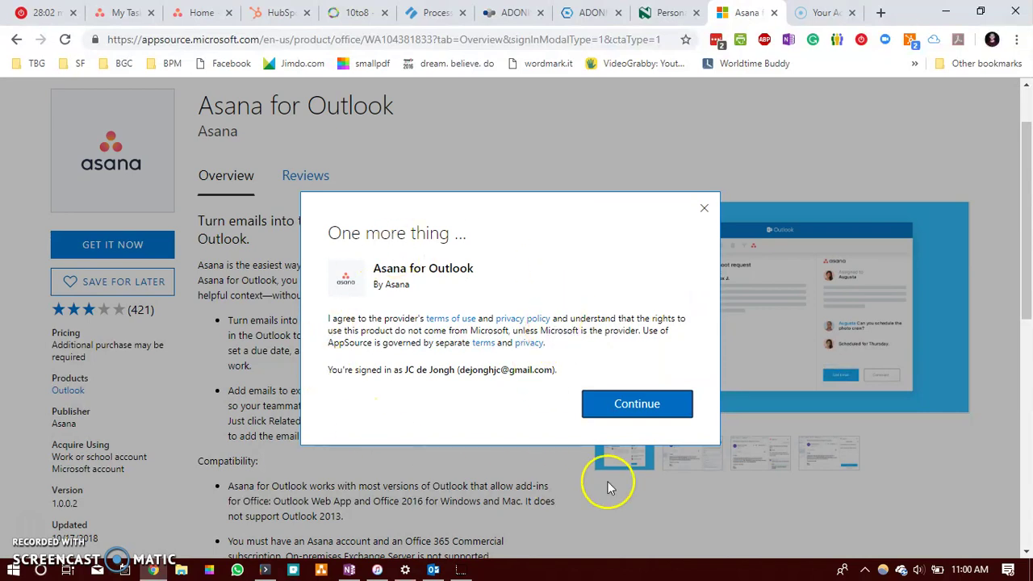
click(618, 404)
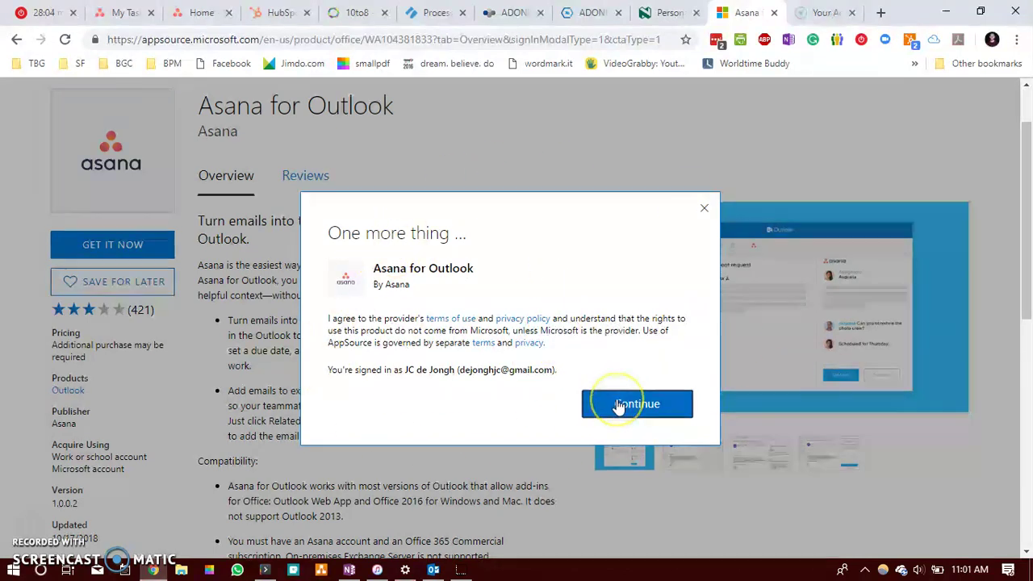
click(618, 404)
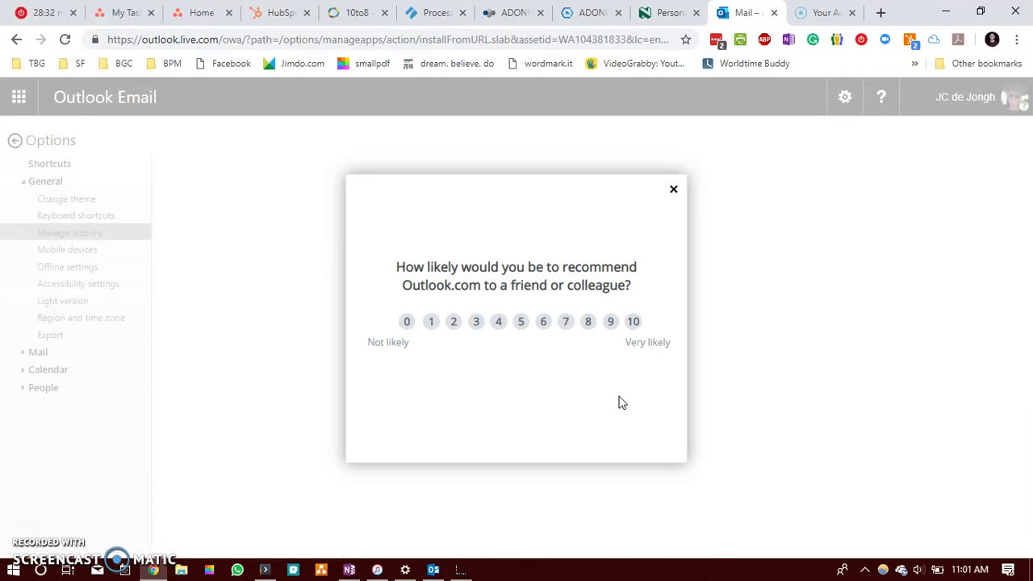
Step: Dismiss the survey, install the Asana 1.0.0.2 add-in, confirm, and return to mail
click(673, 191)
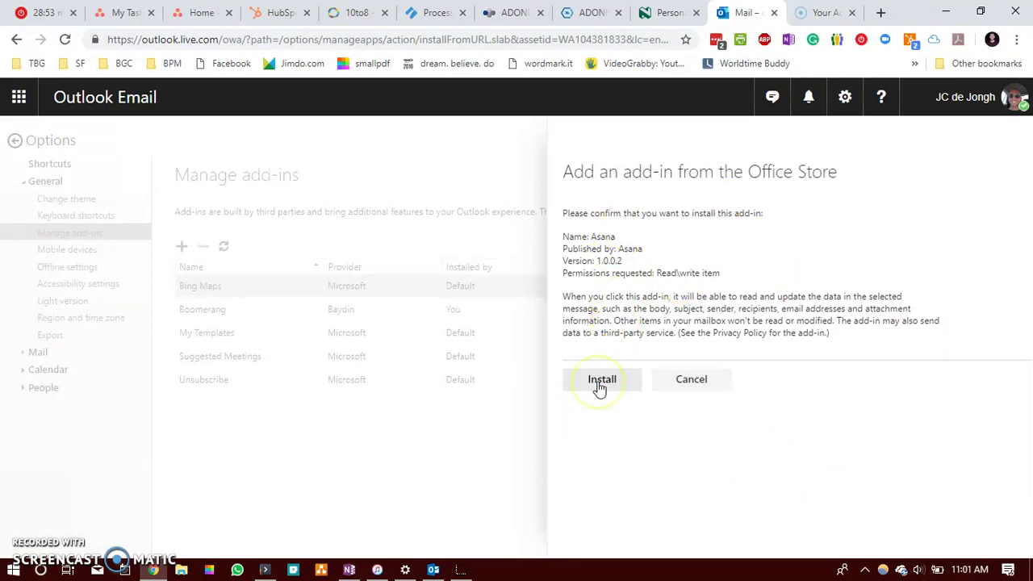
click(600, 385)
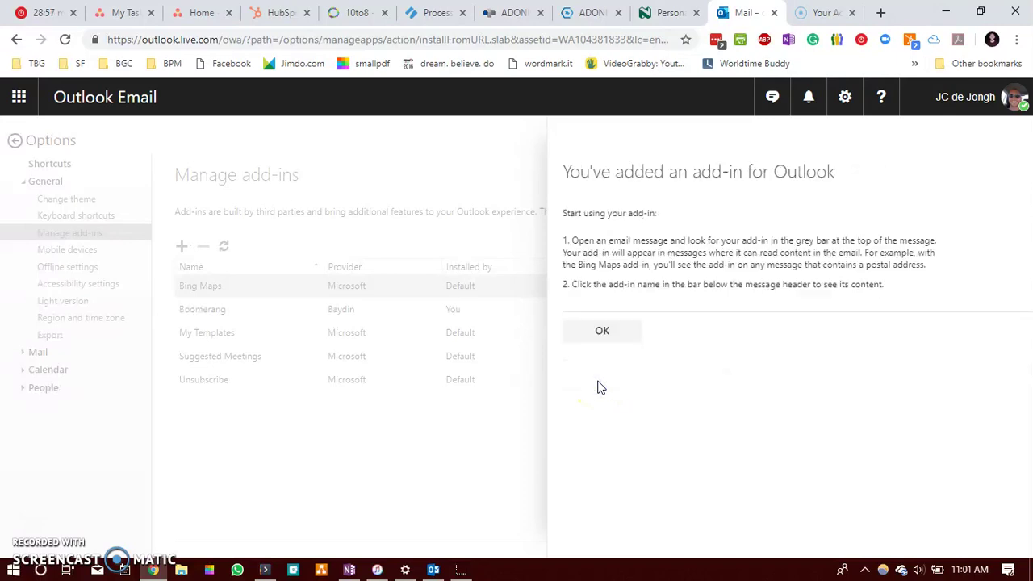
click(603, 333)
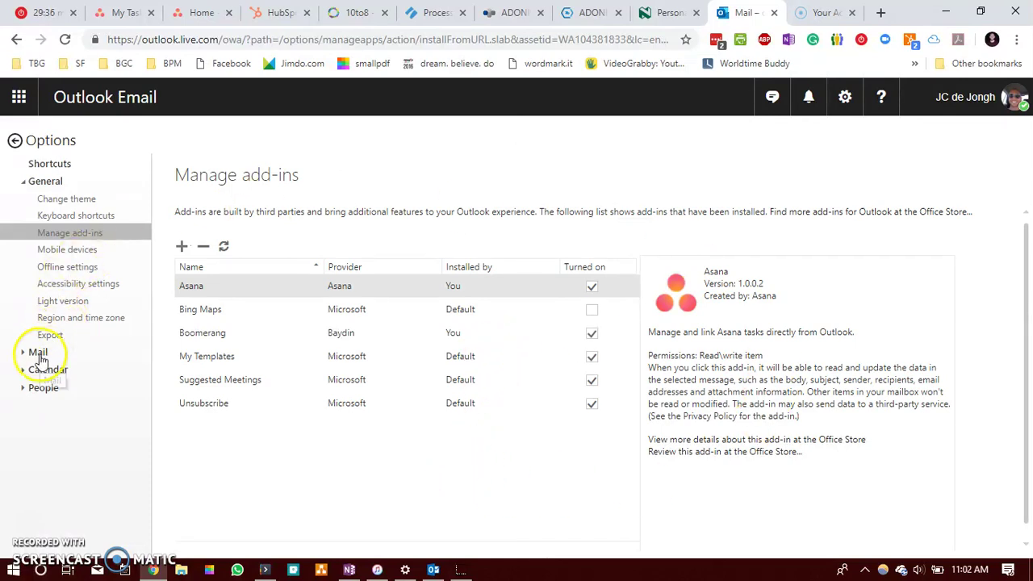
click(14, 141)
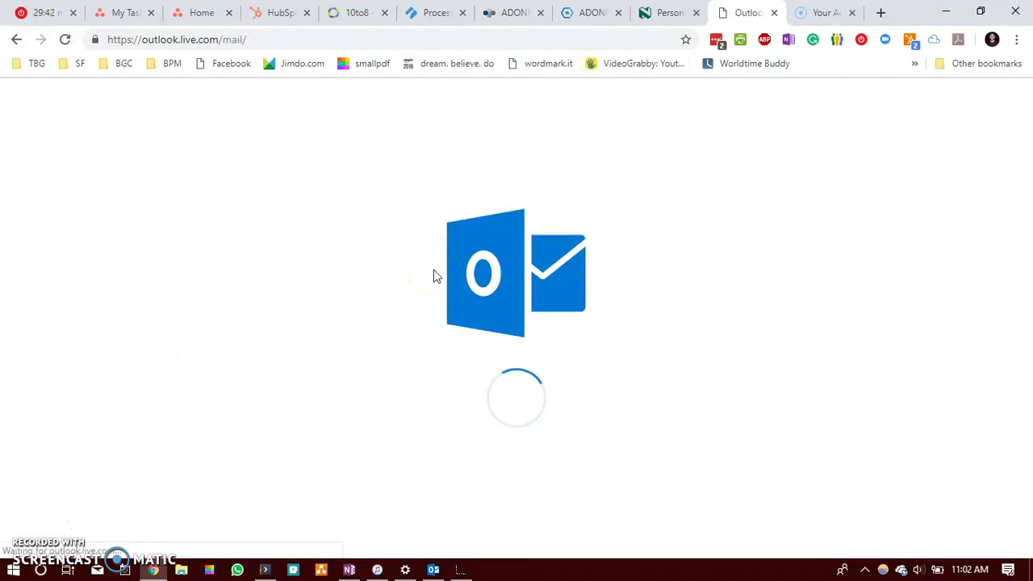
Step: Choose Create Asana Task from the TaxTim email's More actions Asana submenu
mouse_move(440, 577)
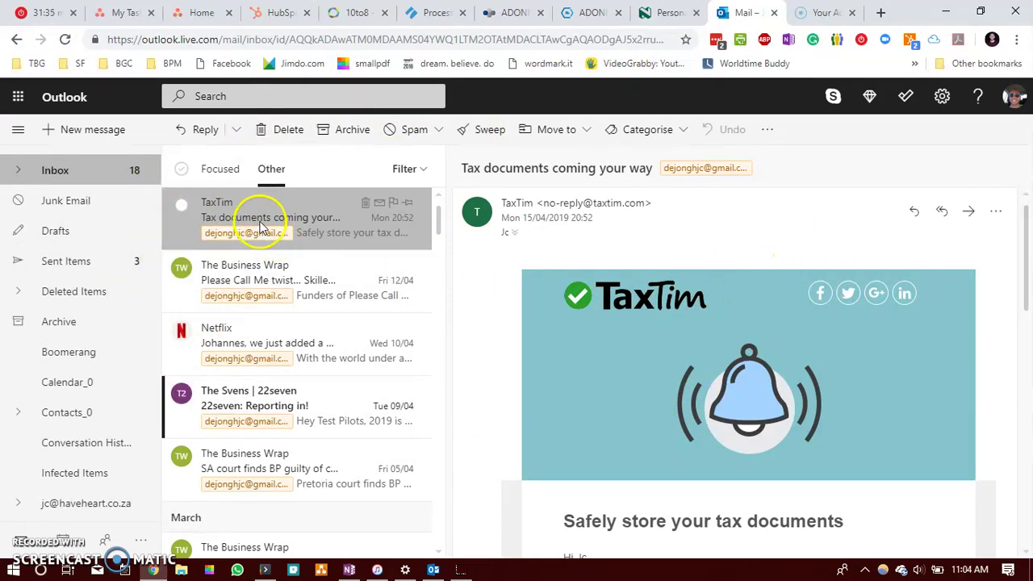
click(999, 216)
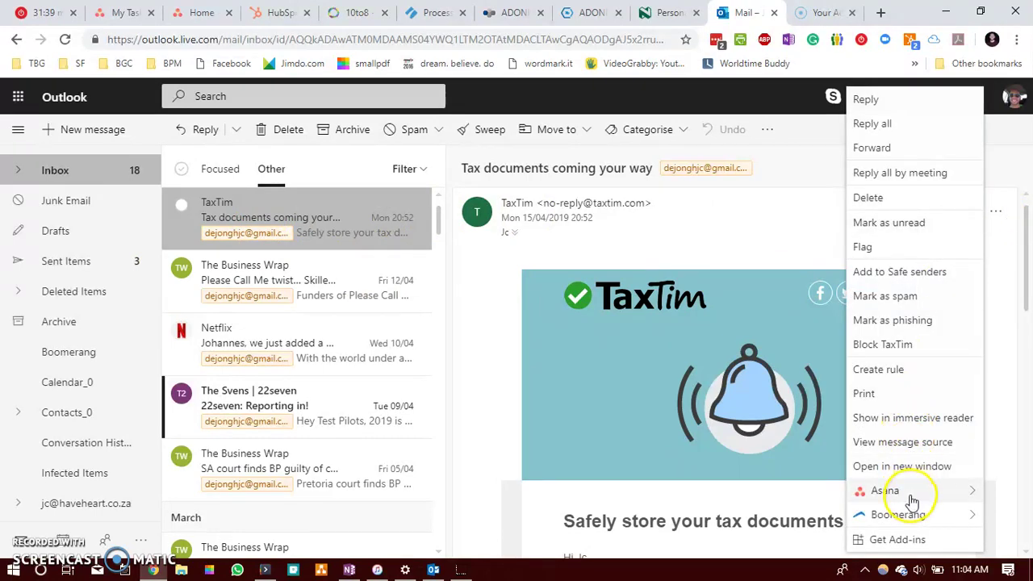
mouse_move(910, 494)
click(783, 521)
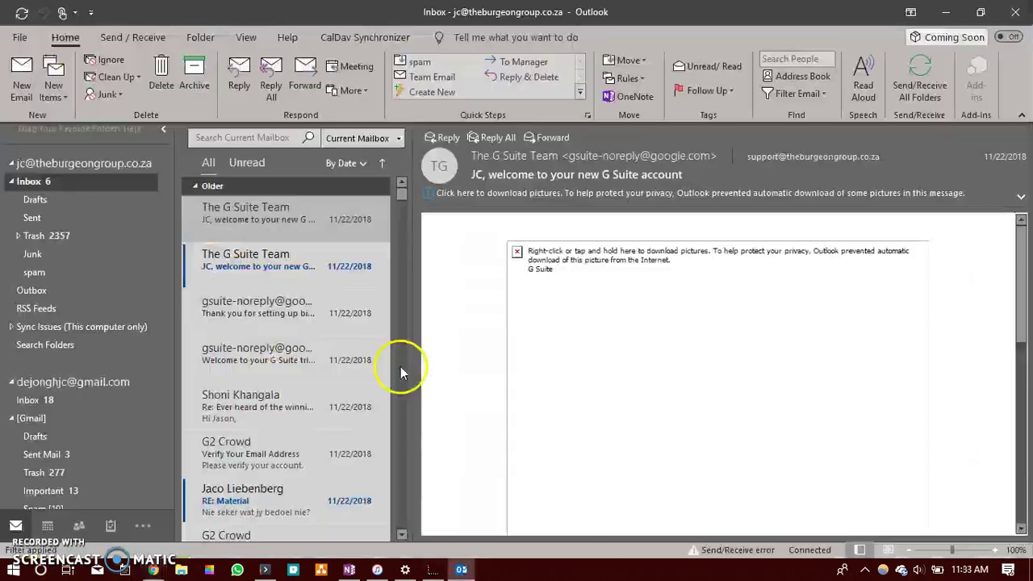
Step: Switch to Chrome showing Sendana's 'Microsoft Outlook Add-In for Asana' page
click(153, 570)
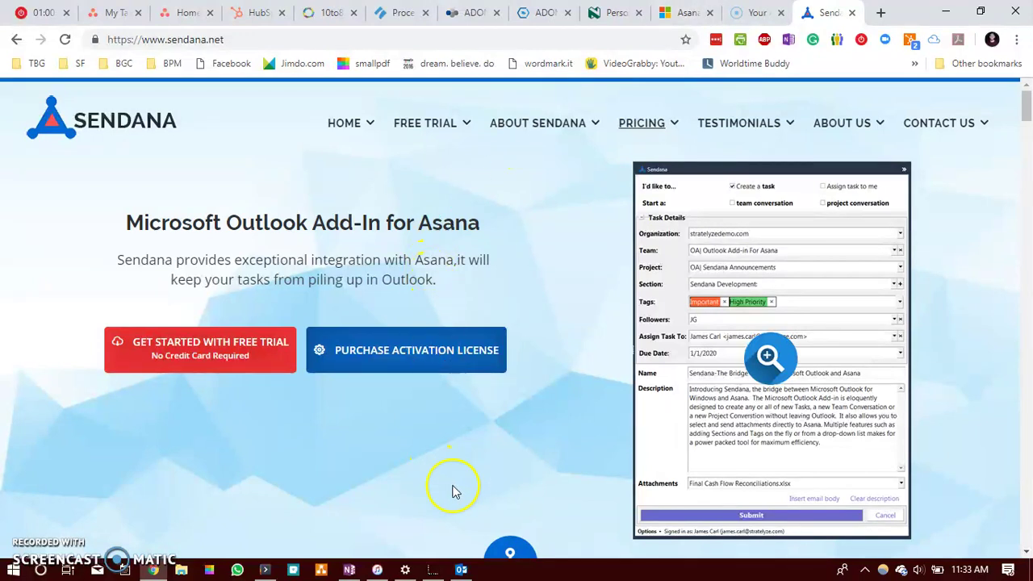
Step: Switch back to the desktop Outlook inbox from the taskbar
click(461, 569)
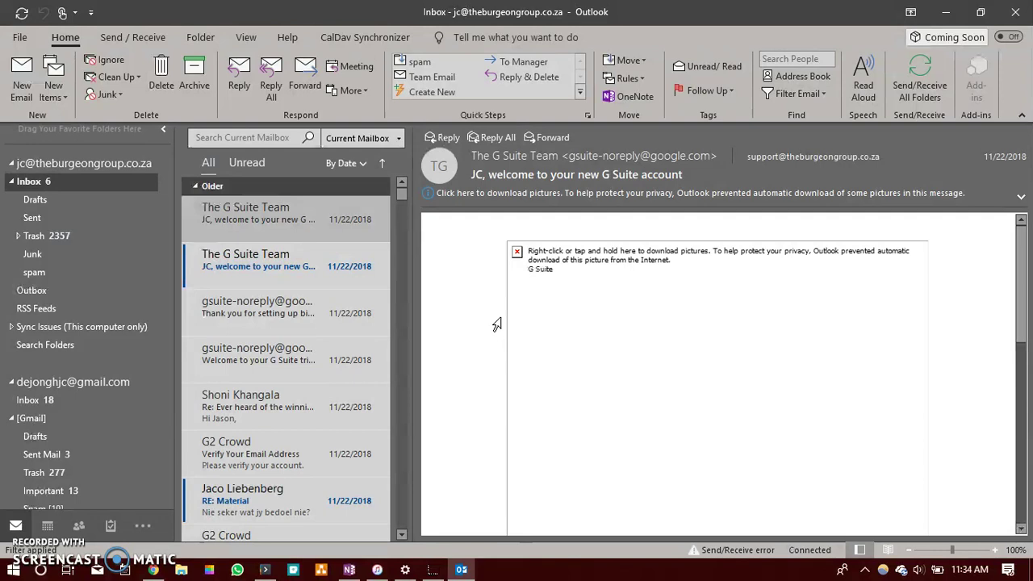
Step: Return to the Sendana add-in page in Chrome
click(152, 570)
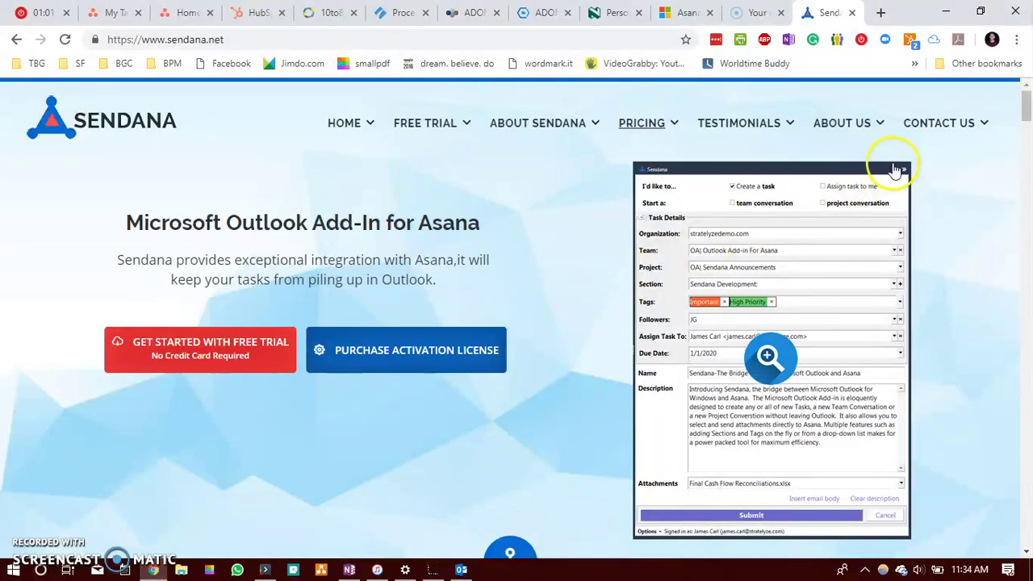
Step: Review Sendana's pricing, including the $24.95 single-user lifetime licence, and its feature descriptions
click(645, 128)
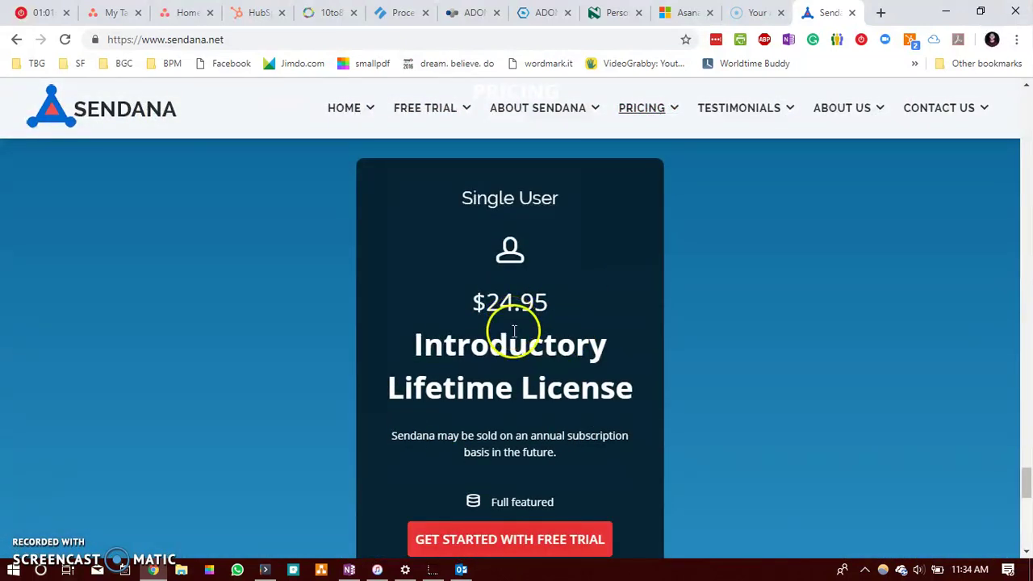
scroll(512, 332, down, 1)
drag(1027, 483, 1028, 153)
scroll(478, 312, up, 1)
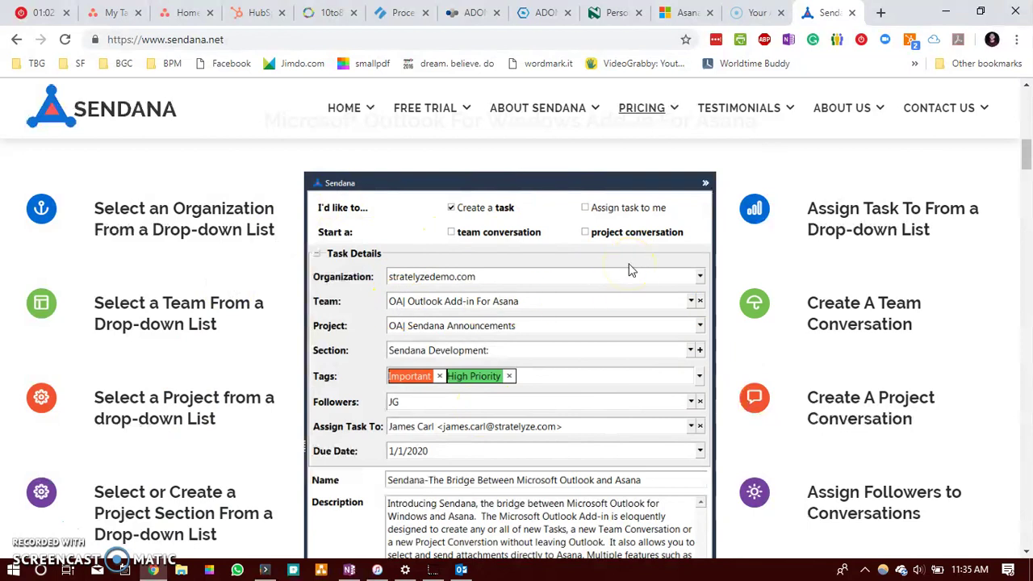
click(686, 14)
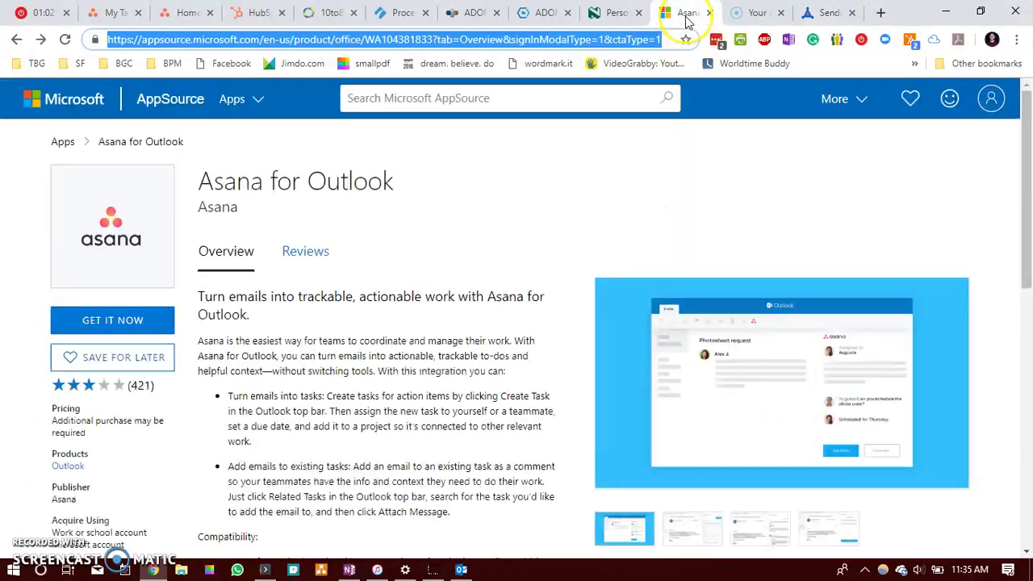